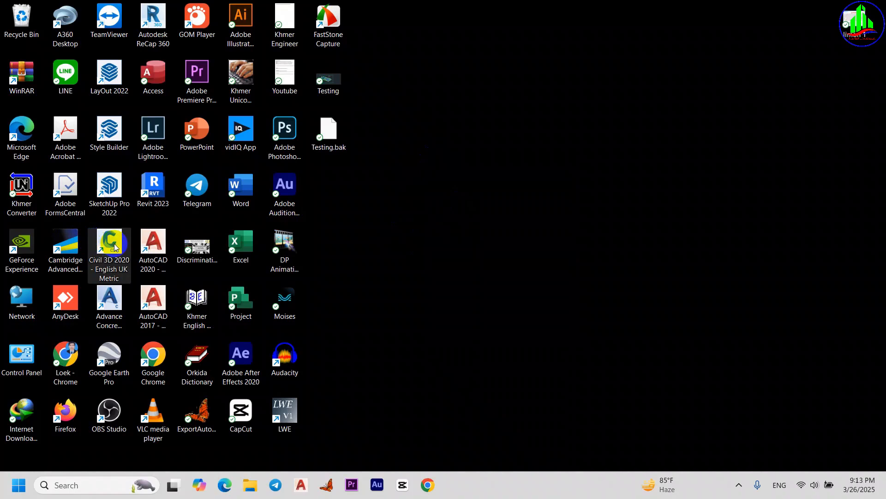
# Launch the English UK Metric version of Civil 3D 2020 from the desktop
pyautogui.click(138, 218)
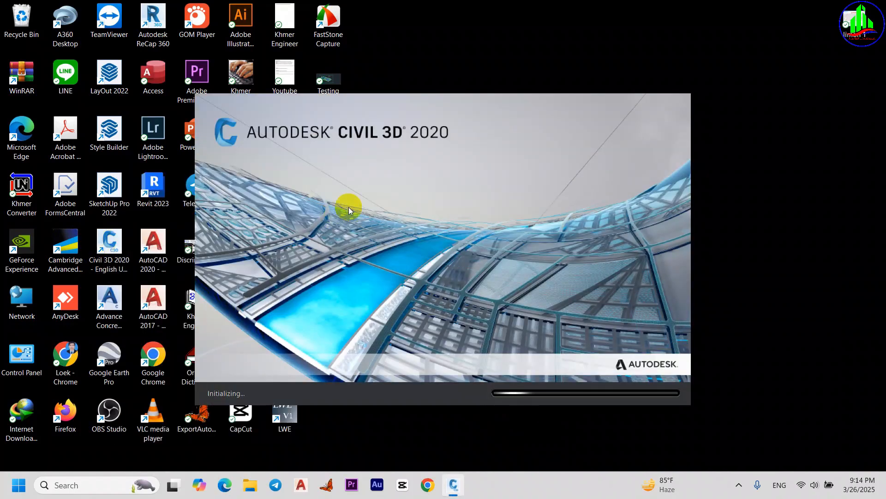
pyautogui.rightClick(444, 48)
pyautogui.click(481, 98)
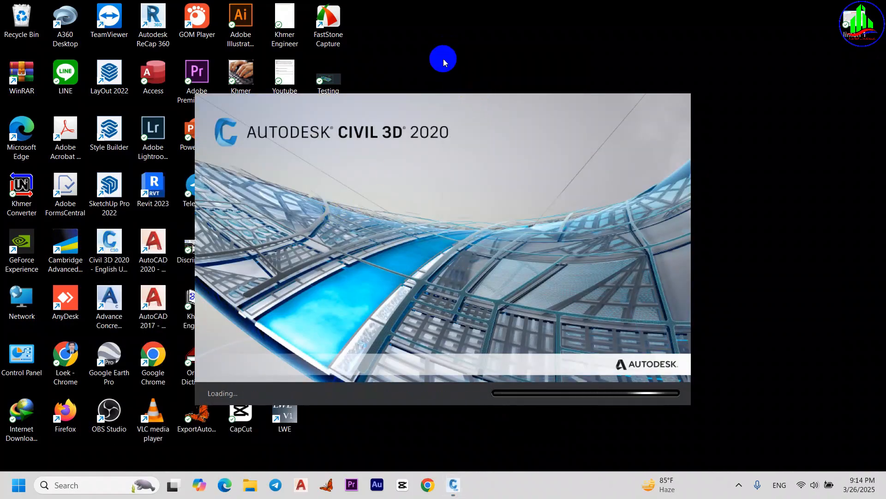
pyautogui.rightClick(427, 30)
pyautogui.click(455, 77)
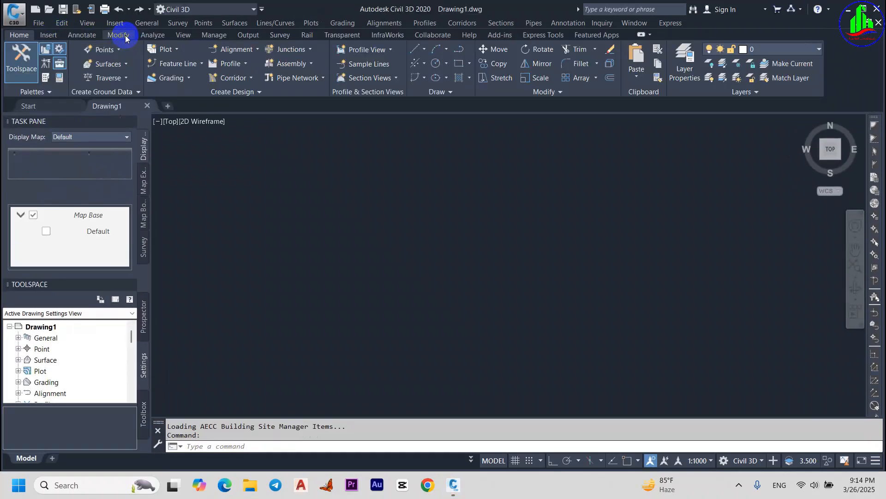
# Close the map Task Pane and keep the Toolspace displayed beside Drawing1
pyautogui.click(130, 121)
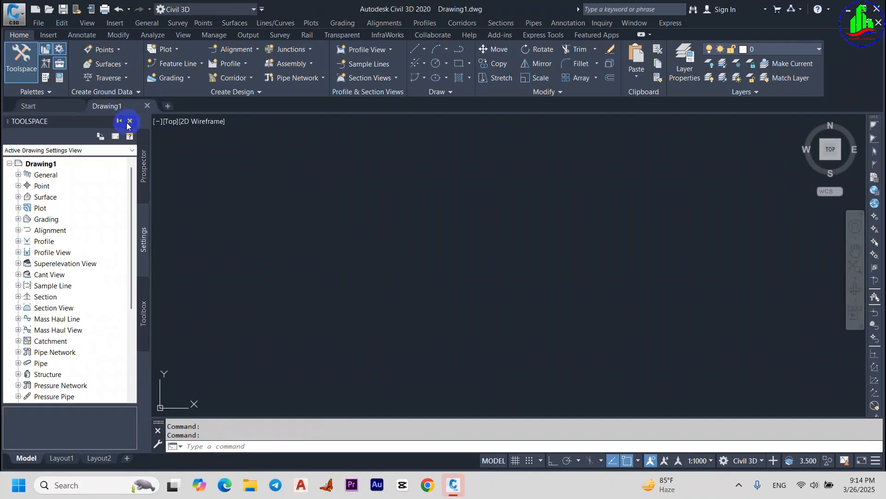
pyautogui.moveTo(117, 111)
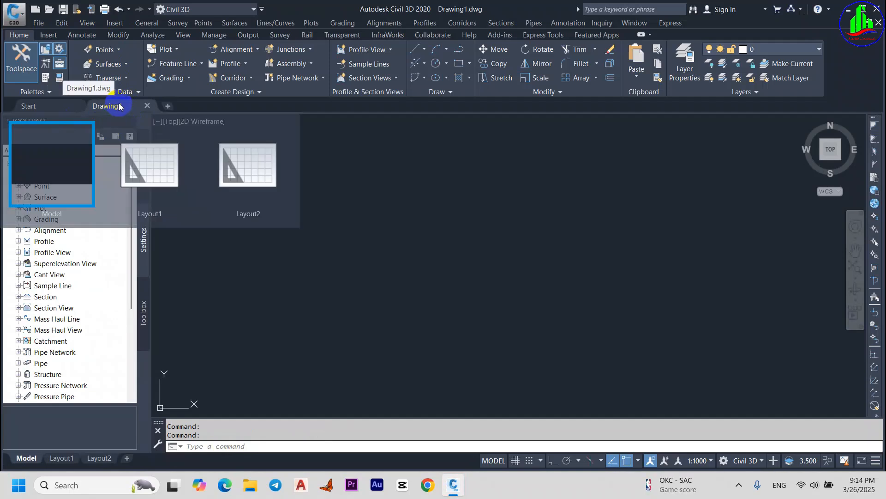
pyautogui.click(109, 107)
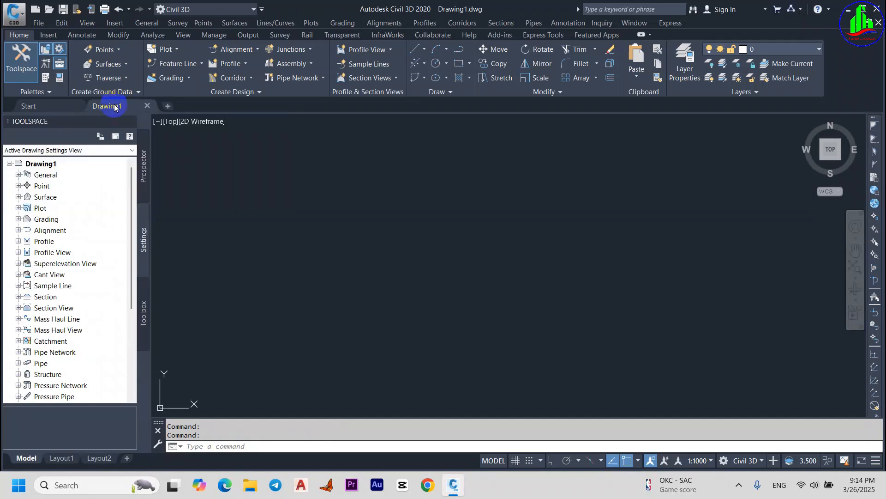
pyautogui.click(21, 58)
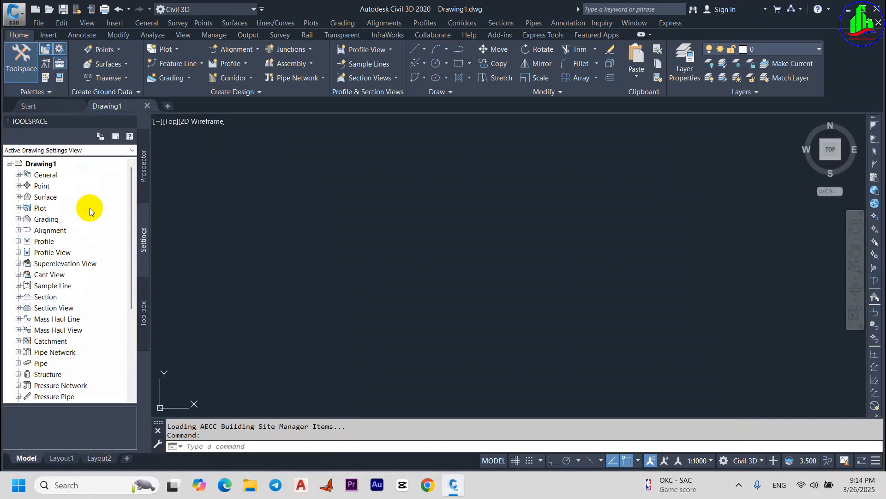
# Look through the Toolspace's Settings and Toolbox views and return to the Prospector view
pyautogui.click(143, 173)
pyautogui.click(145, 222)
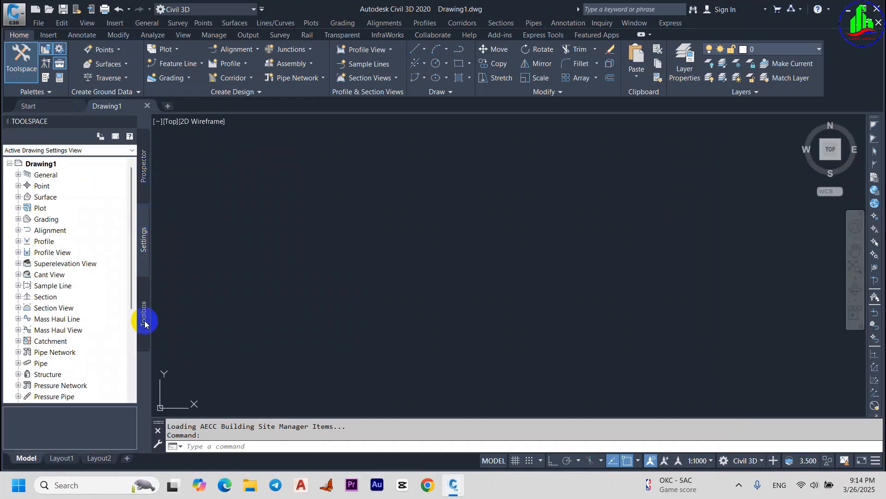
pyautogui.click(144, 318)
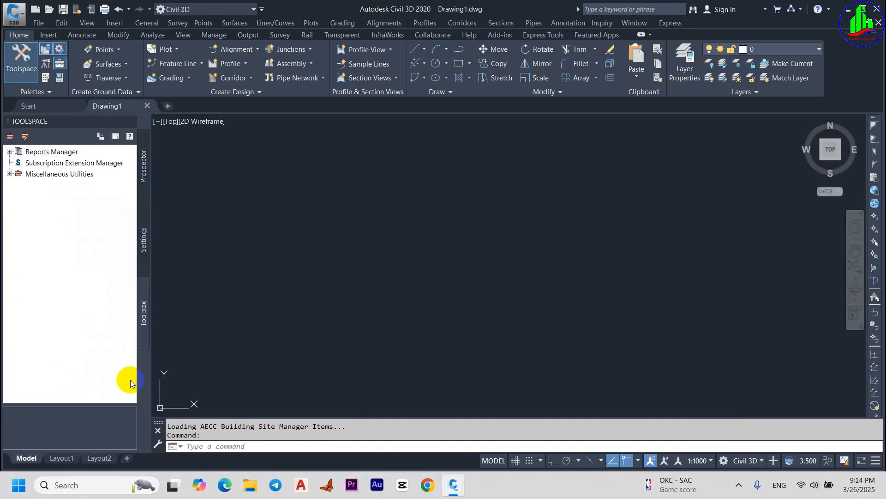
pyautogui.click(143, 165)
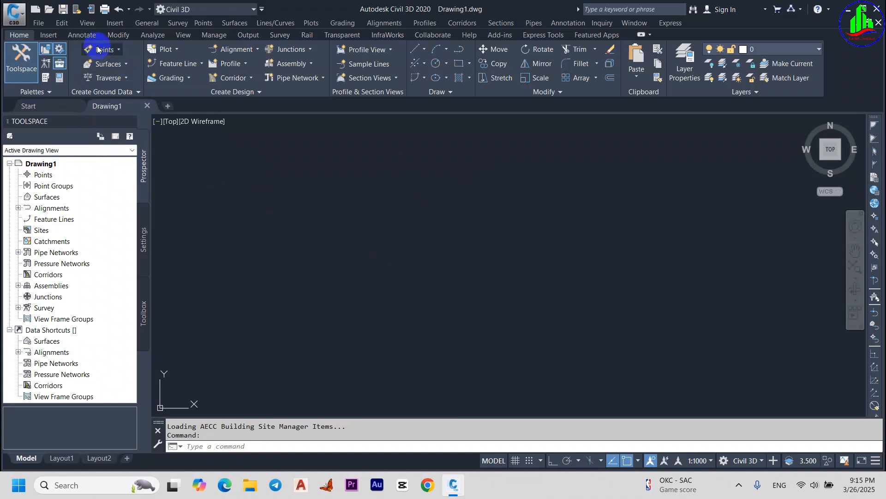
# Save the drawing as Cut&Fill in the Volume Calculation folder inside Civil 3D on the D: drive
pyautogui.click(63, 9)
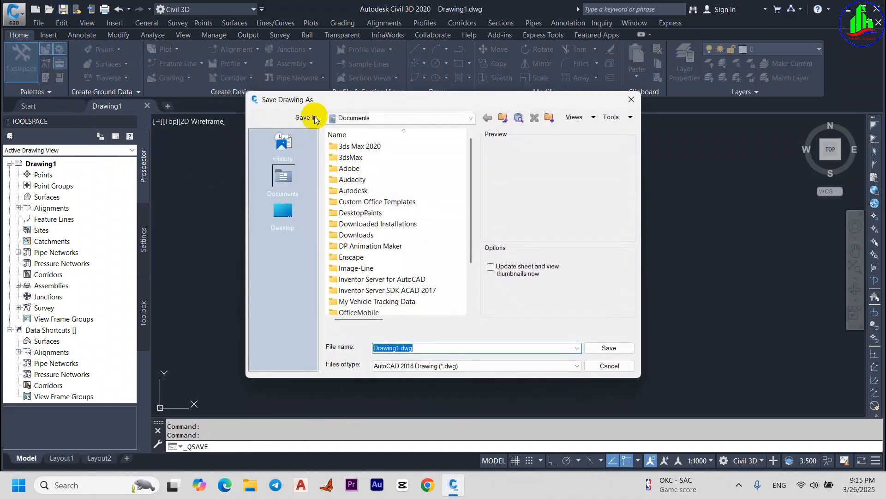
pyautogui.click(392, 119)
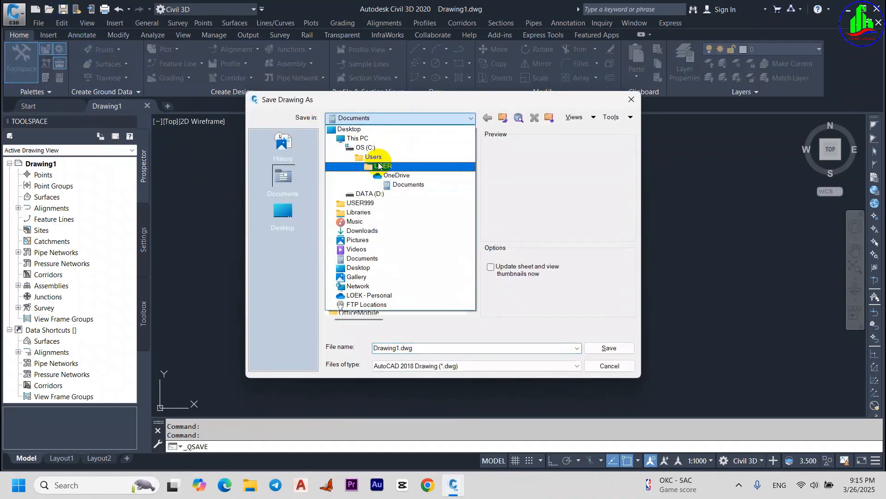
pyautogui.click(373, 193)
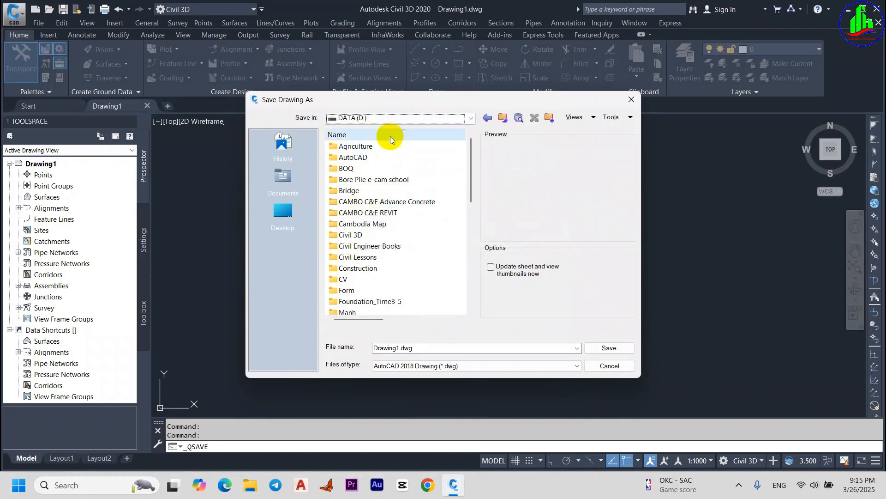
pyautogui.doubleClick(373, 236)
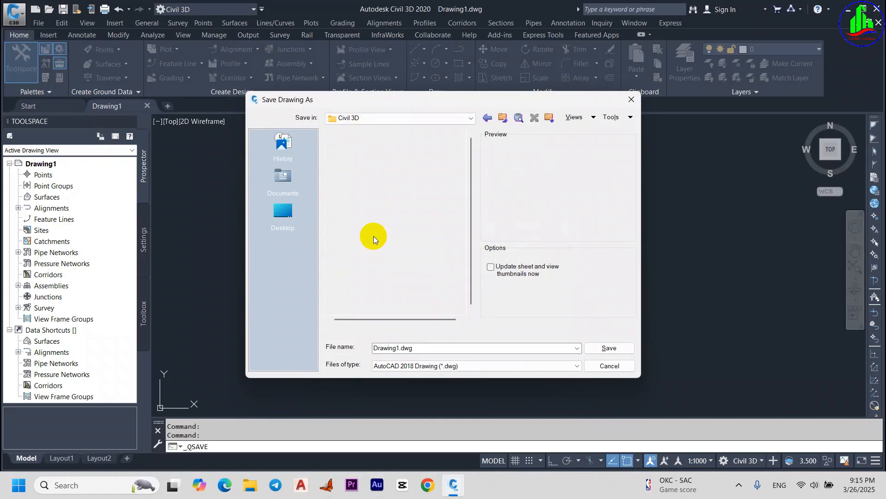
pyautogui.click(350, 149)
pyautogui.doubleClick(351, 149)
pyautogui.moveTo(408, 345); pyautogui.dragTo(365, 360)
pyautogui.write('C')
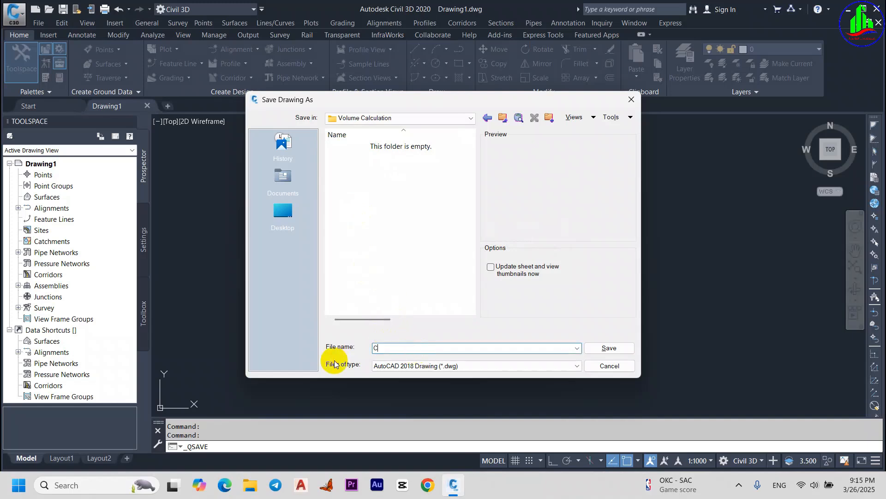
pyautogui.write('ut&Fill')
pyautogui.click(602, 348)
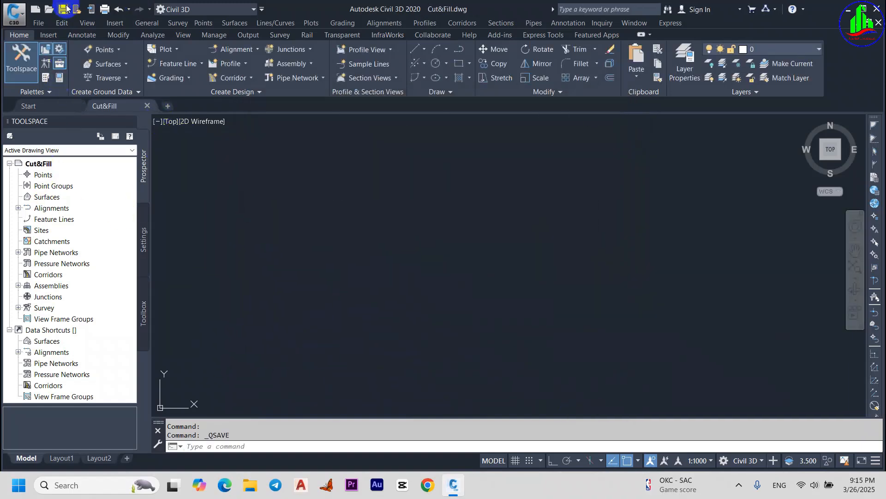
# Open the drawing settings of the Cut&Fill drawing from the Toolspace settings tree
pyautogui.click(45, 165)
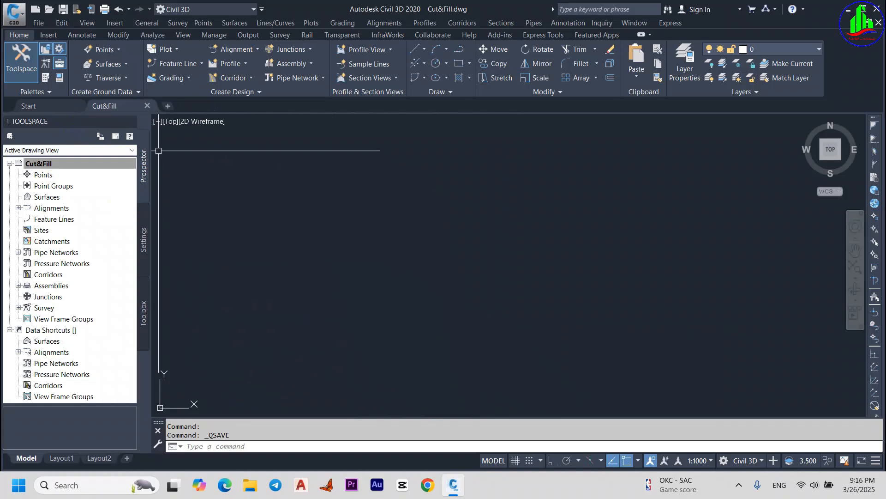
pyautogui.click(144, 183)
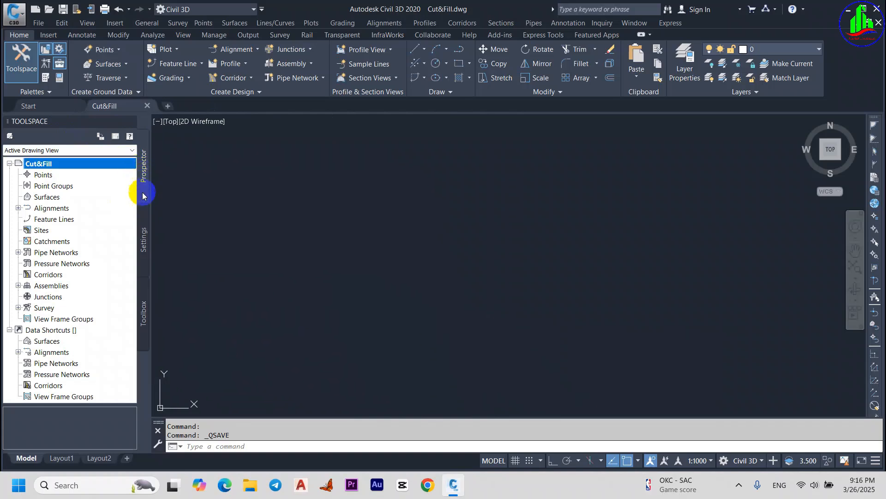
pyautogui.click(144, 240)
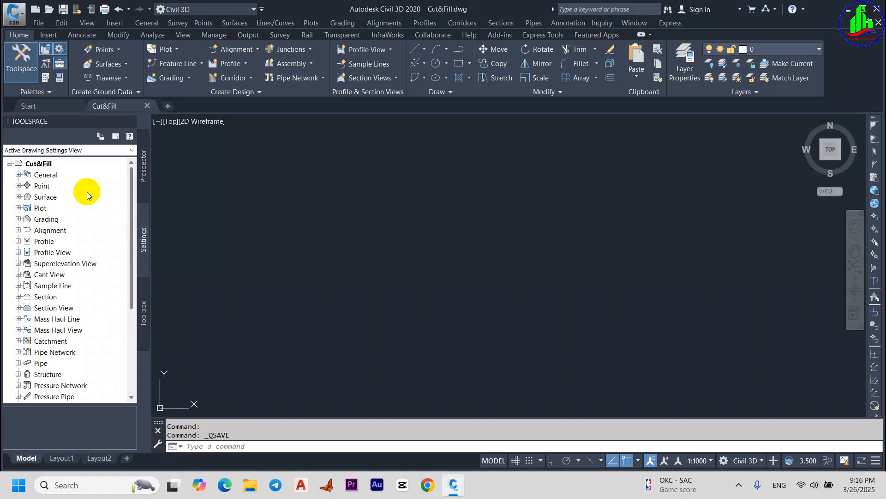
pyautogui.click(37, 165)
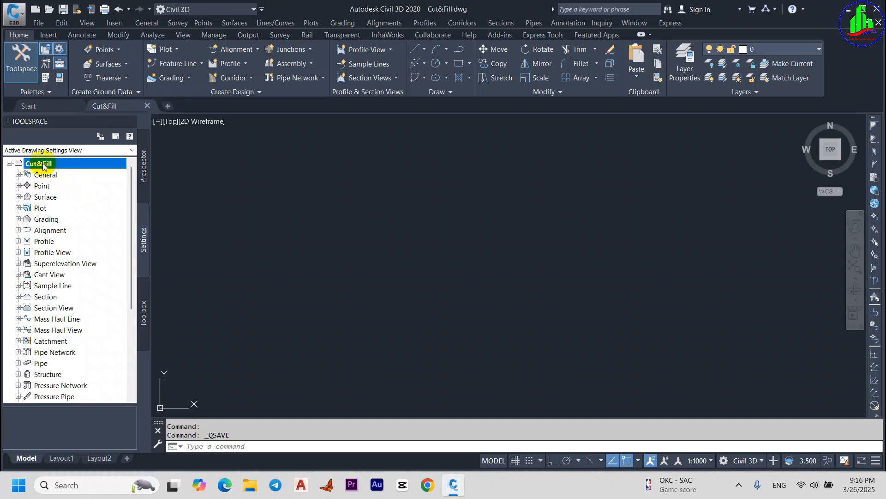
pyautogui.rightClick(42, 164)
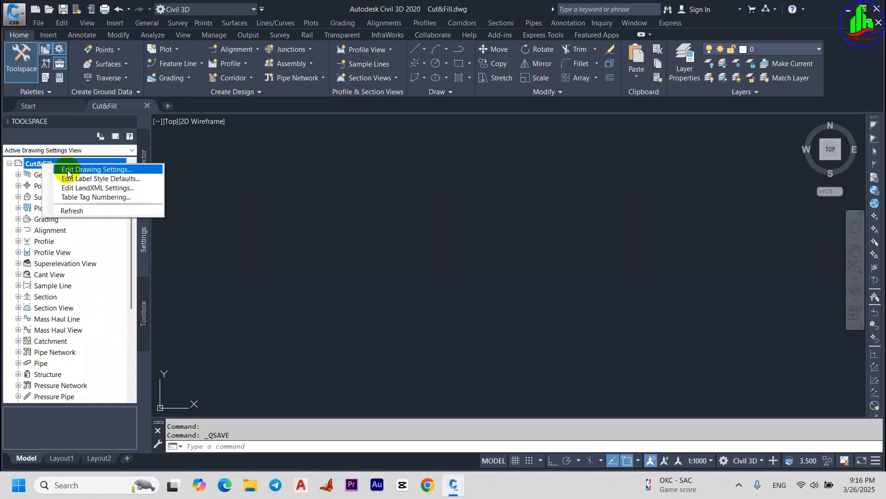
pyautogui.click(103, 170)
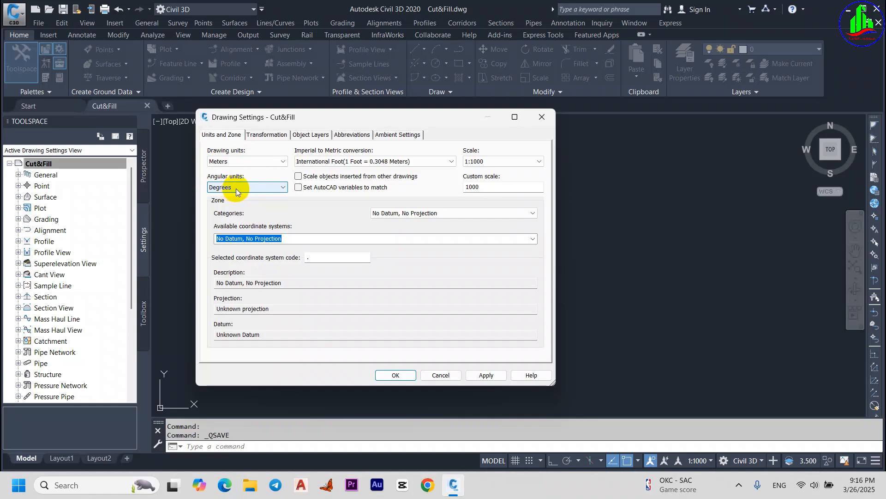
# Set the zone category to UTM, WGS84 Datum in the drawing settings
pyautogui.click(492, 163)
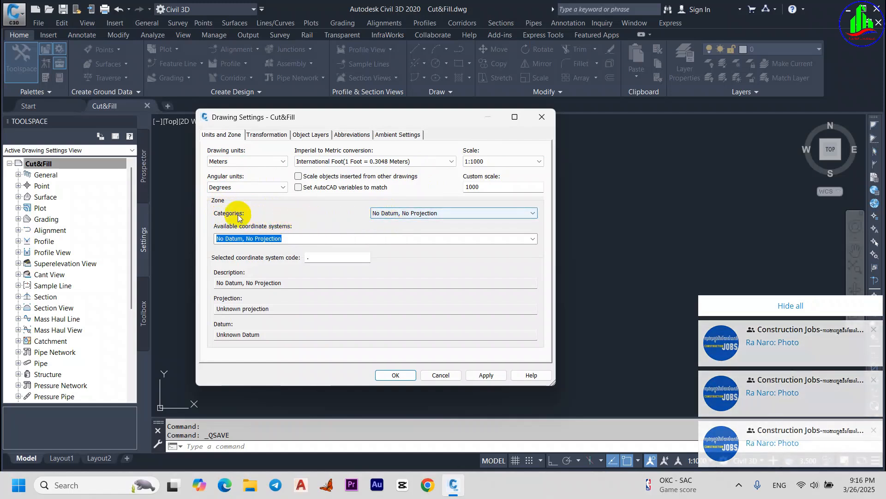
pyautogui.click(411, 213)
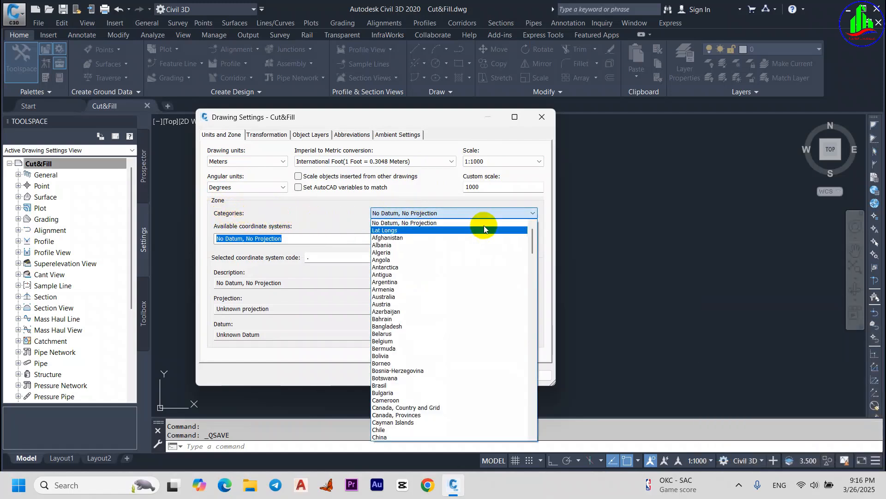
pyautogui.moveTo(534, 240); pyautogui.dragTo(541, 428)
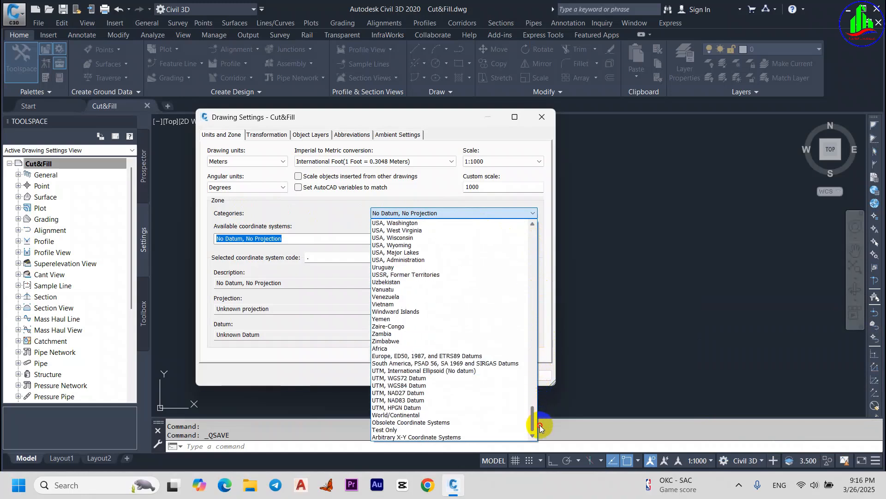
pyautogui.click(399, 386)
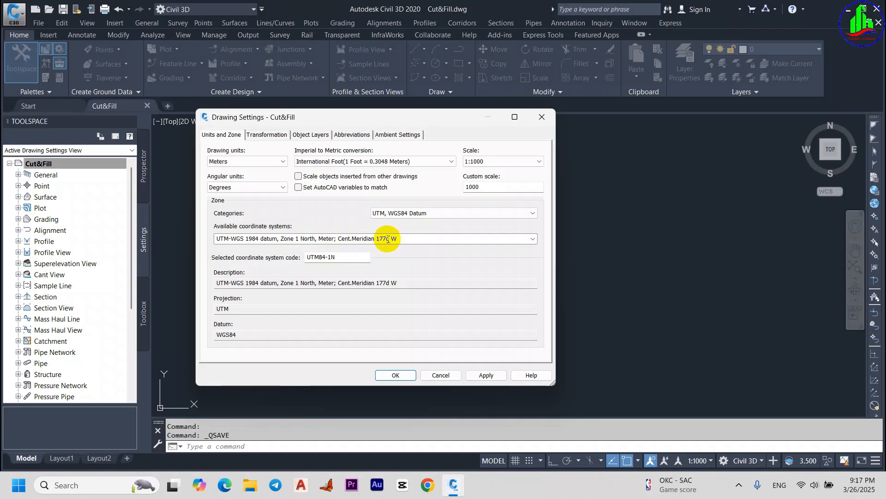
# Set the coordinate system code to UTM84-48N for UTM-WGS 1984 Zone 48 North and apply the drawing settings
pyautogui.click(329, 257)
pyautogui.press('Delete')
pyautogui.write('48')
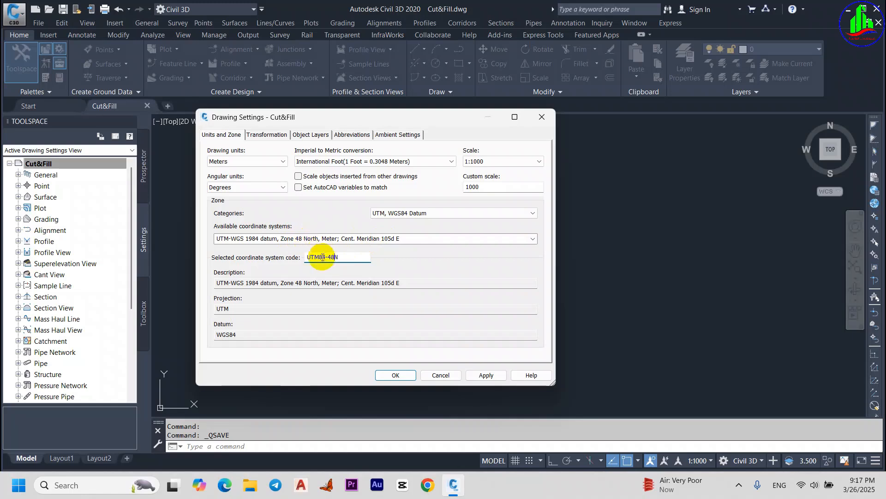
pyautogui.click(308, 238)
pyautogui.click(306, 238)
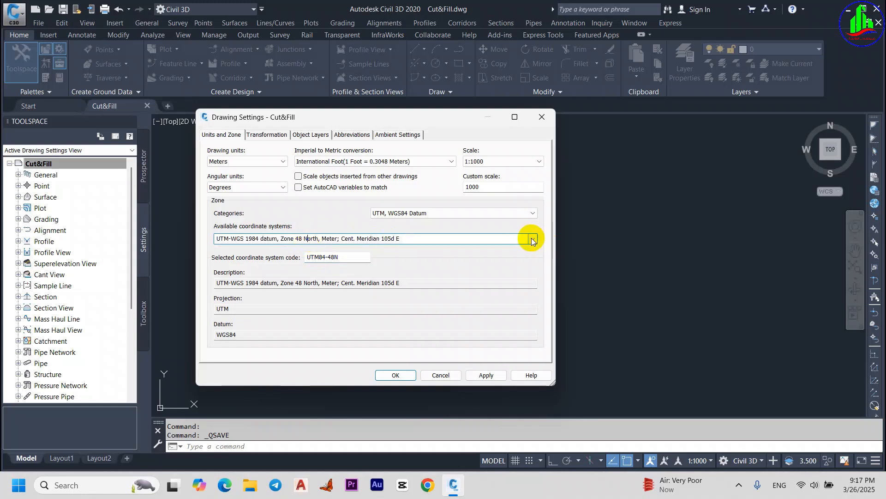
pyautogui.click(533, 239)
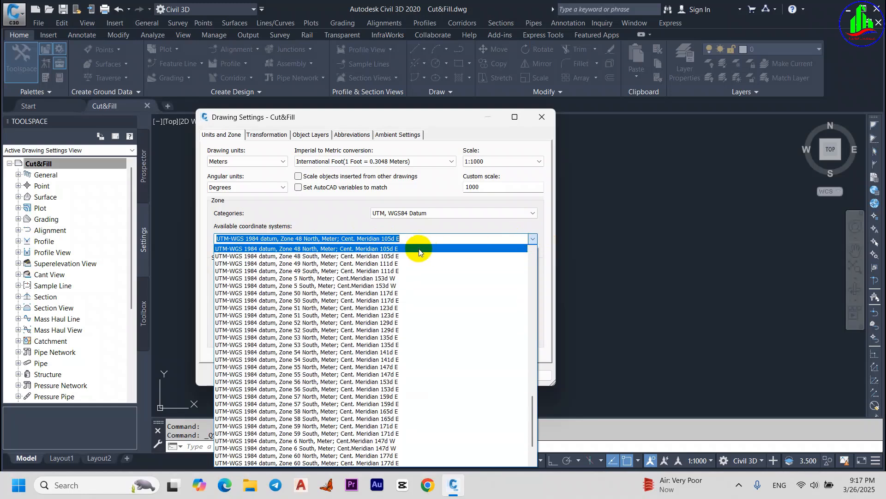
pyautogui.click(298, 250)
pyautogui.click(479, 375)
pyautogui.click(382, 376)
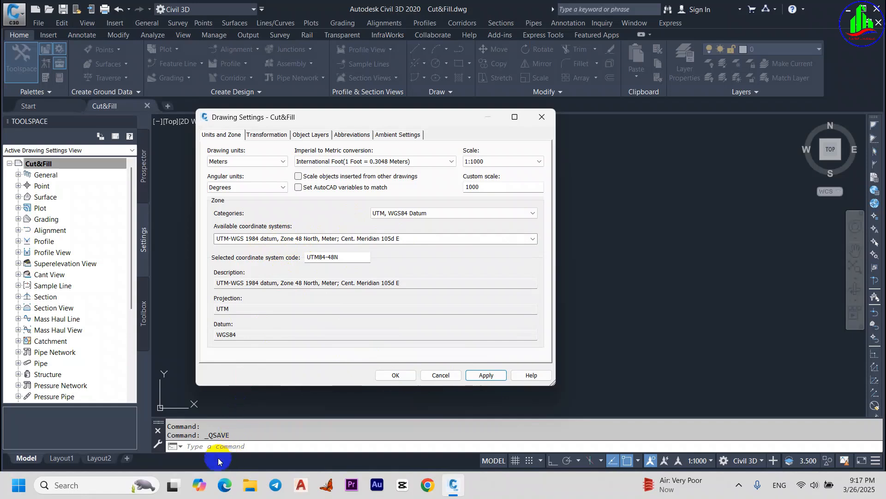
# Switch to Google Earth Pro, dismissing its start-up tips, and hide the latitude-longitude grid on the globe
pyautogui.click(113, 484)
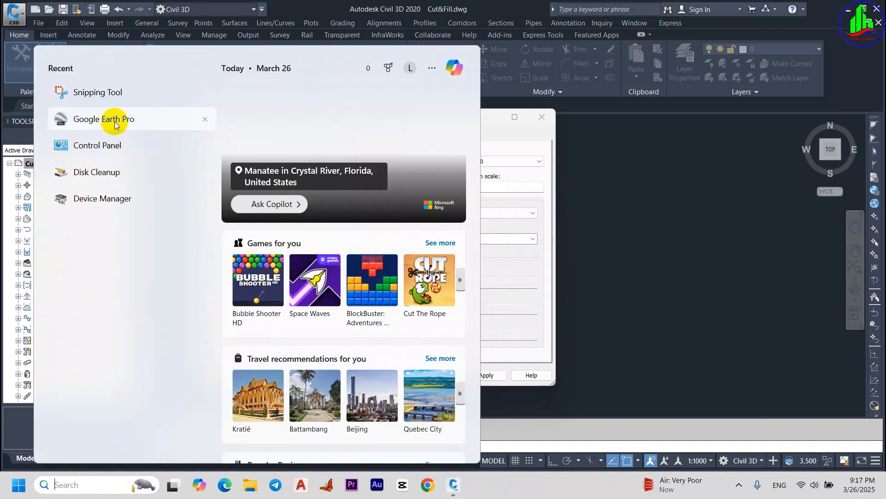
pyautogui.click(106, 119)
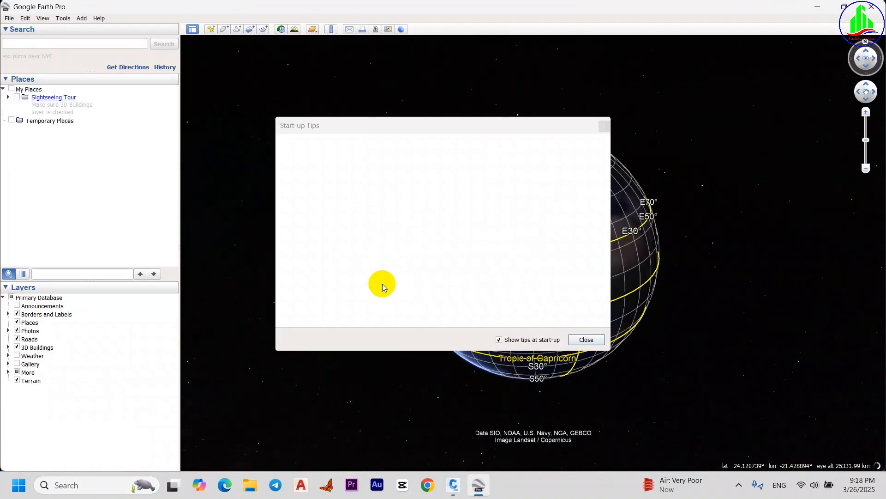
pyautogui.click(587, 340)
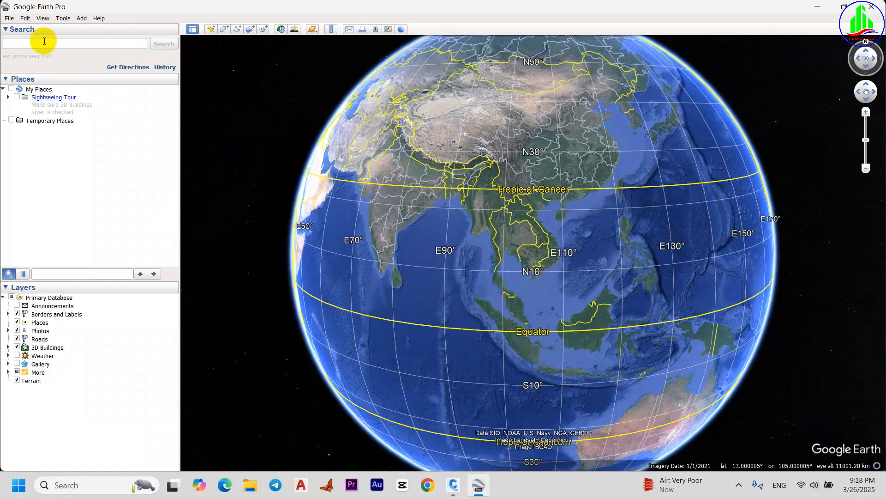
pyautogui.click(42, 21)
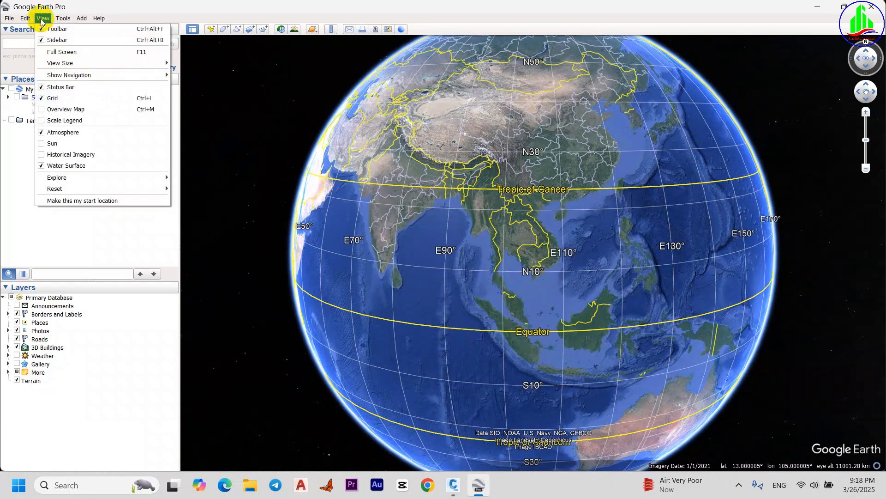
pyautogui.click(41, 98)
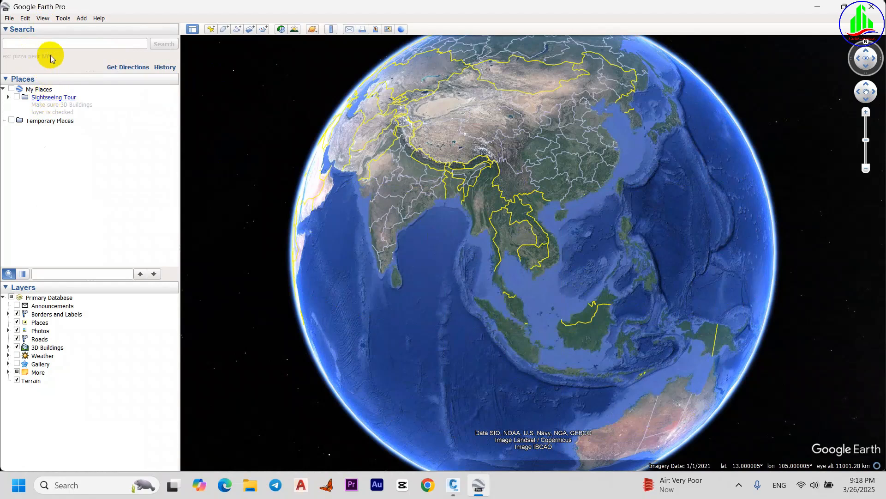
# Show the latitude-longitude grid on the globe again
pyautogui.click(300, 166)
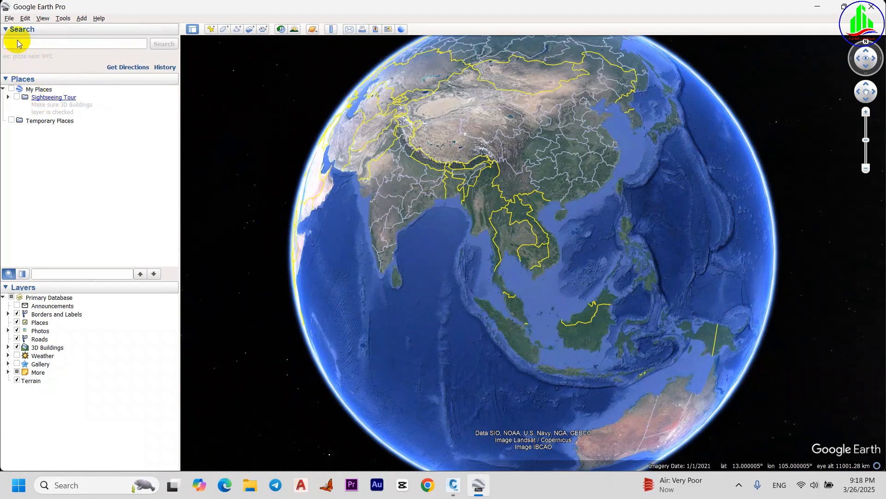
pyautogui.click(43, 18)
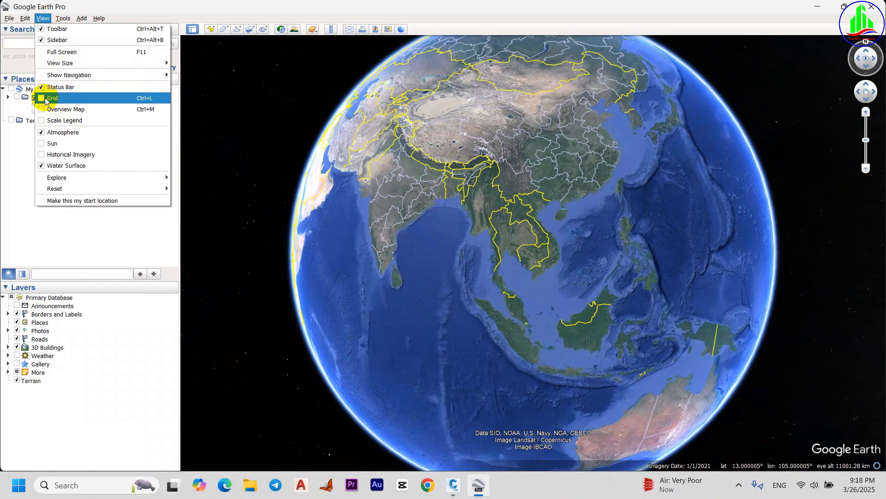
pyautogui.click(42, 99)
pyautogui.click(546, 302)
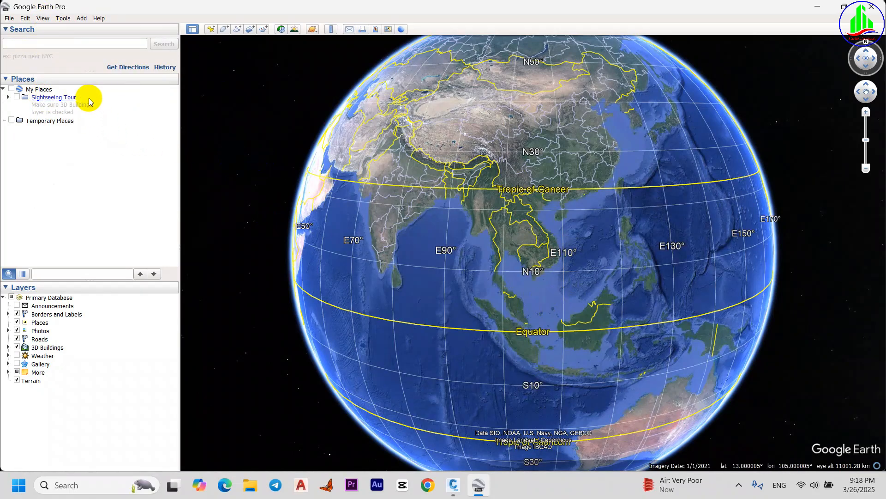
# Set the Show Lat/Long option to Universal Transverse Mercator in the Google Earth options and apply it
pyautogui.click(62, 18)
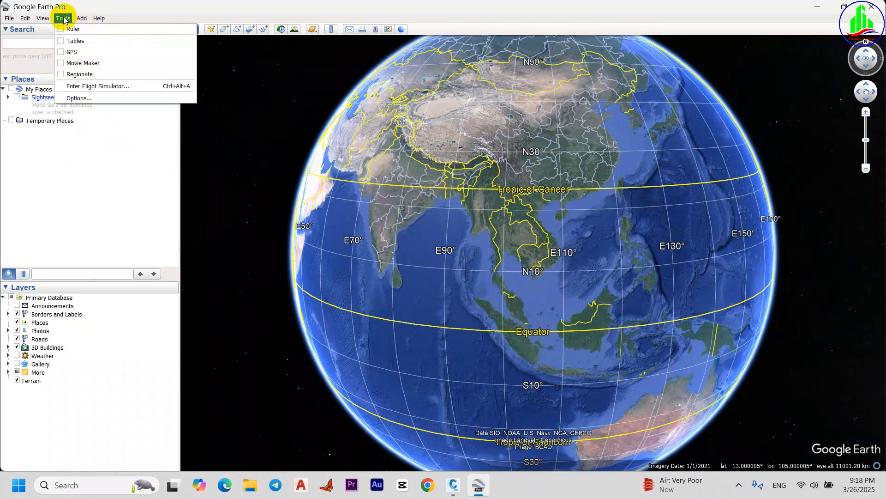
pyautogui.click(77, 99)
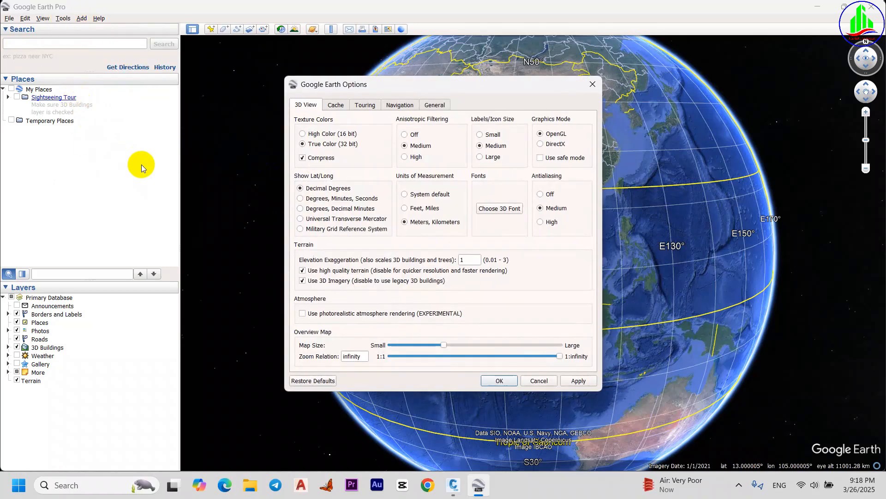
pyautogui.click(304, 220)
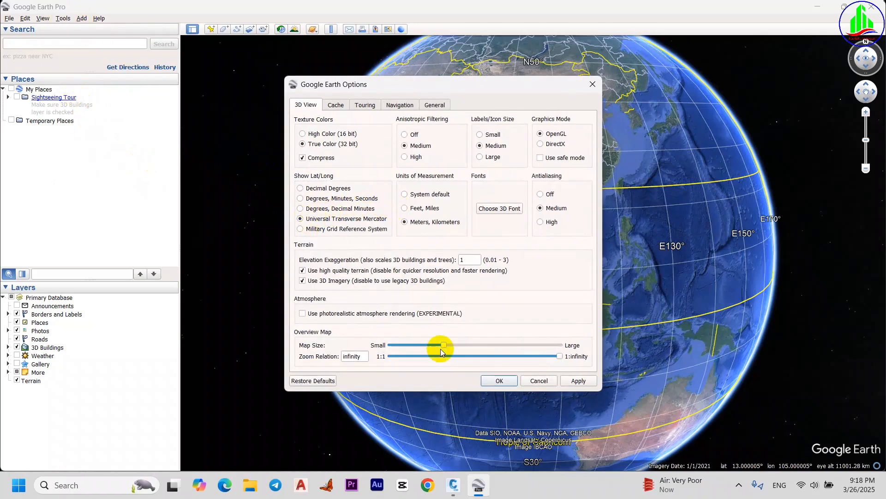
pyautogui.click(575, 381)
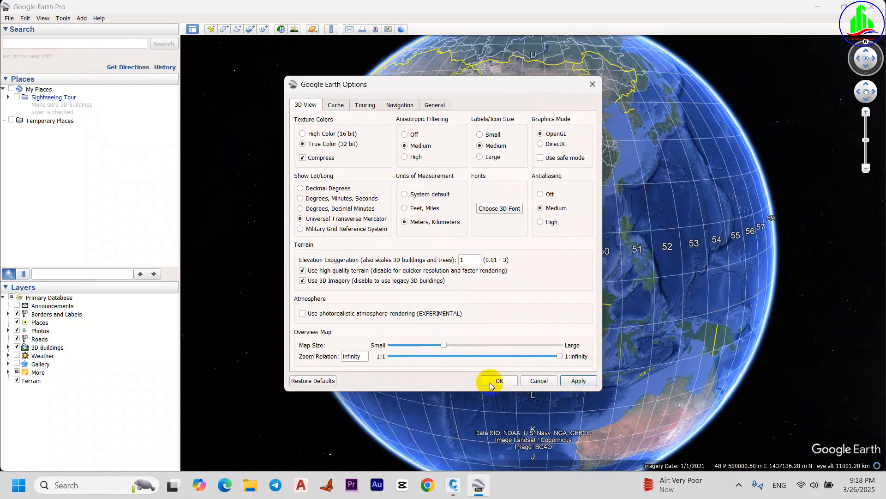
pyautogui.click(493, 383)
# Search for Cambodia on the globe and check which UTM zone of the grid it falls in
pyautogui.scroll(5, 571, 273)
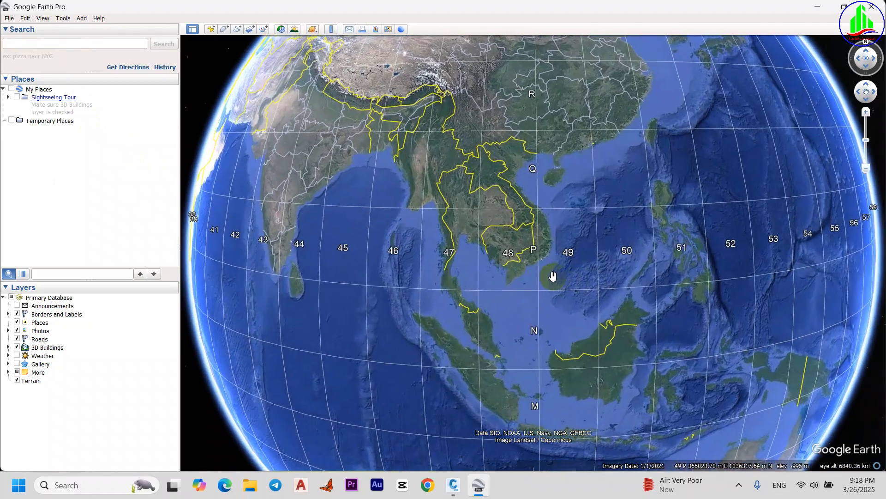
pyautogui.click(475, 229)
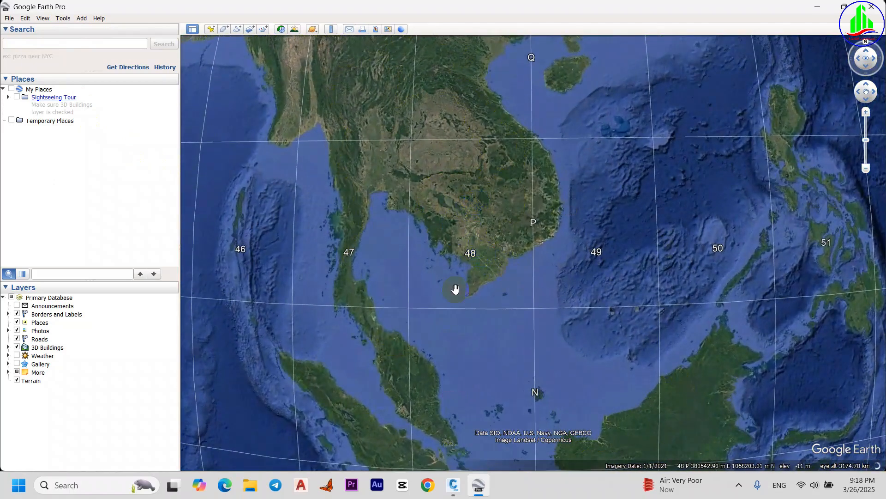
pyautogui.scroll(-2, 464, 284)
pyautogui.scroll(2, 479, 259)
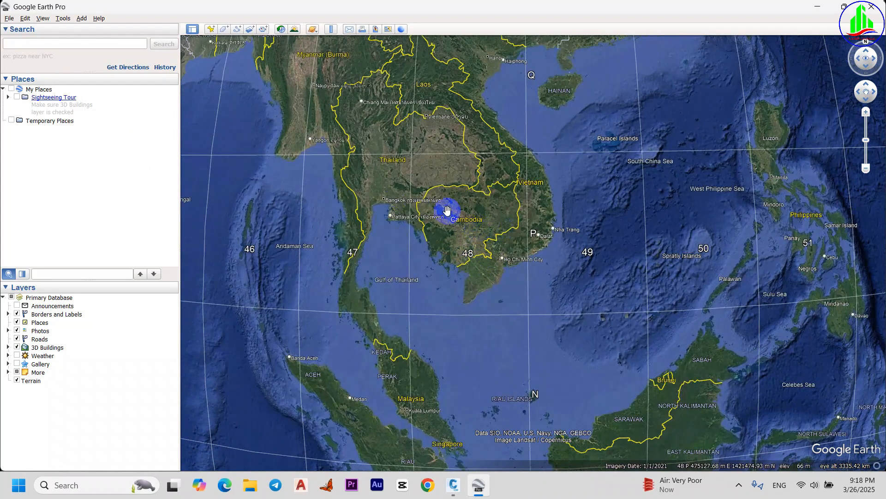
pyautogui.moveTo(375, 227)
pyautogui.mouseDown()
pyautogui.moveTo(826, 219)
pyautogui.moveTo(362, 222)
pyautogui.moveTo(387, 233)
pyautogui.mouseUp()
pyautogui.click(35, 47)
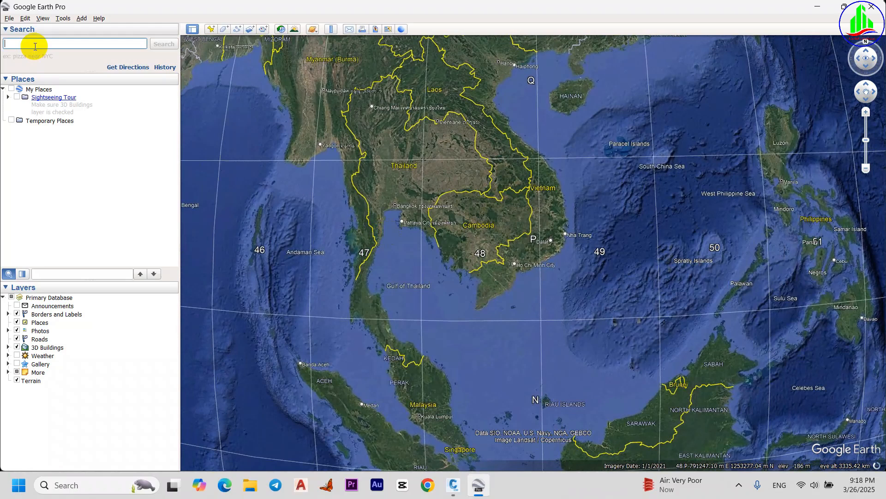
pyautogui.write('Cambod')
pyautogui.press('Return')
pyautogui.click(165, 44)
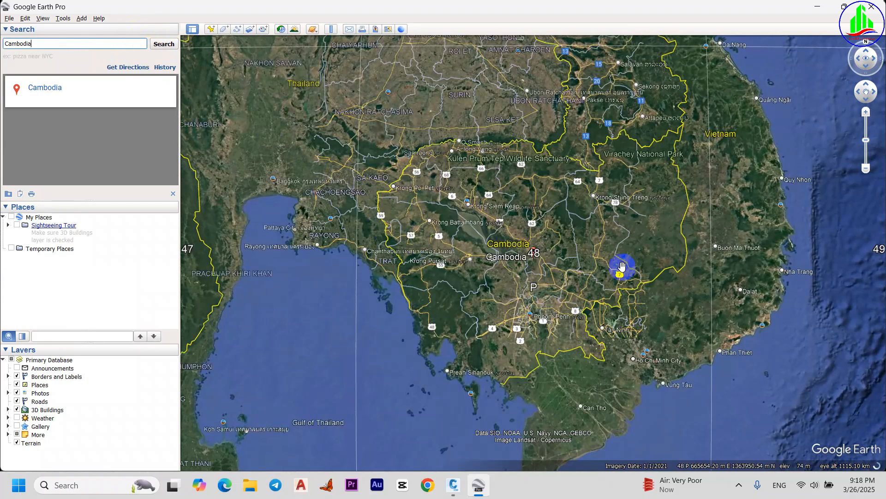
pyautogui.scroll(-5, 622, 267)
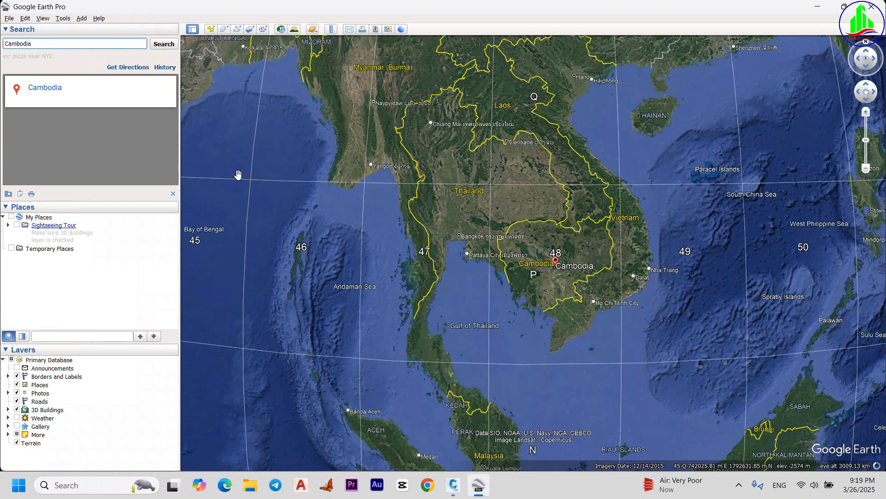
# Set the Show Lat/Long option back to Decimal Degrees, apply it, and check the meridian running through Cambodia
pyautogui.click(63, 19)
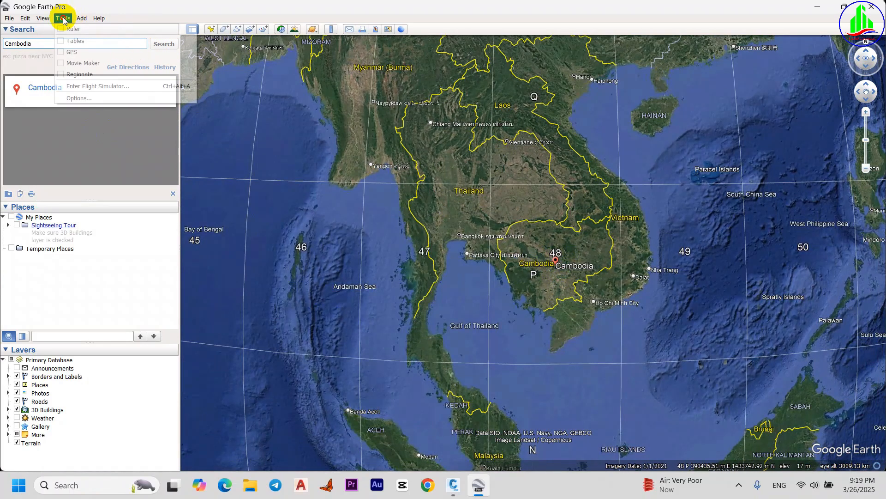
pyautogui.click(79, 99)
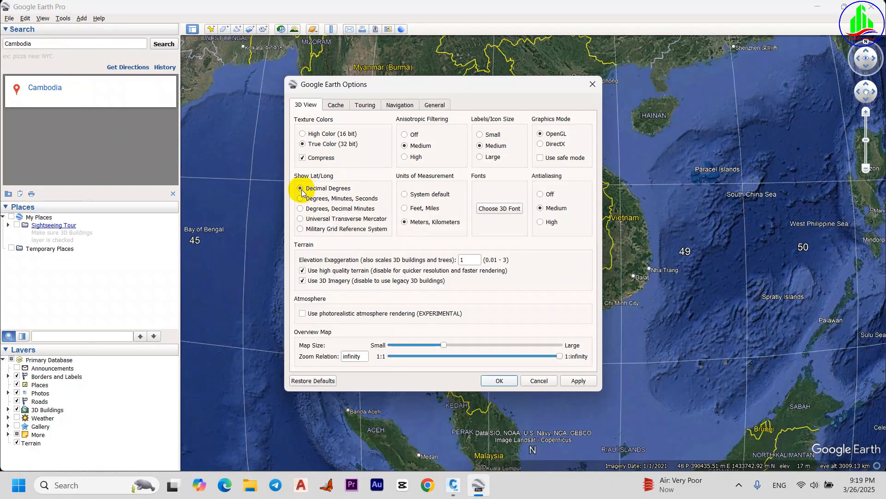
pyautogui.click(575, 381)
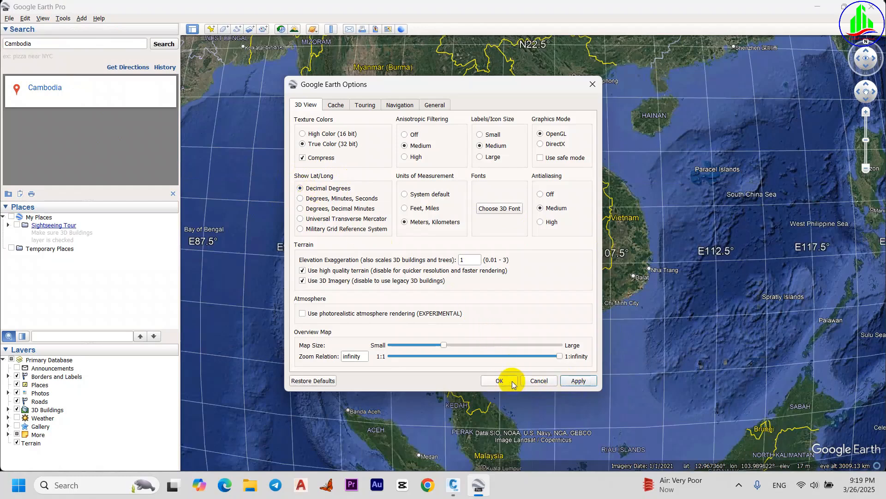
pyautogui.click(499, 381)
pyautogui.moveTo(249, 286); pyautogui.dragTo(481, 277)
pyautogui.scroll(-3, 481, 277)
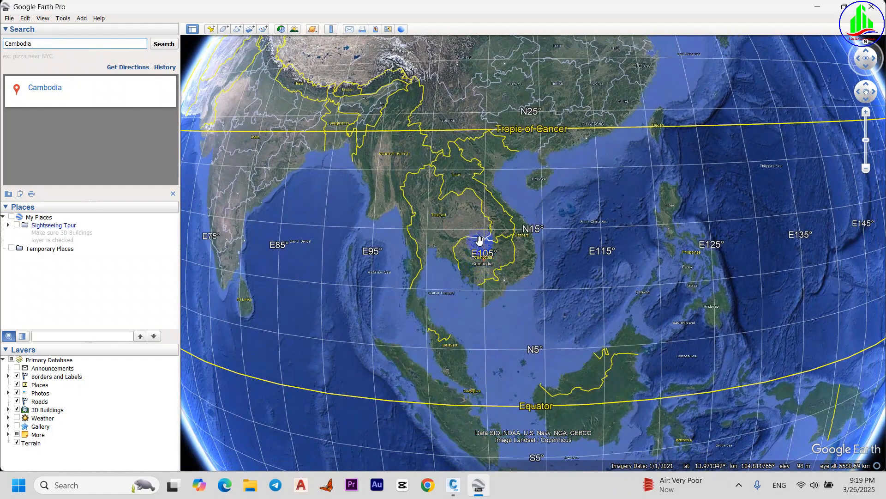
# Compare the central meridian with the Civil 3D drawing settings, close Google Earth Pro, and apply and accept the UTM84-48N settings
pyautogui.moveTo(455, 483)
pyautogui.click(409, 420)
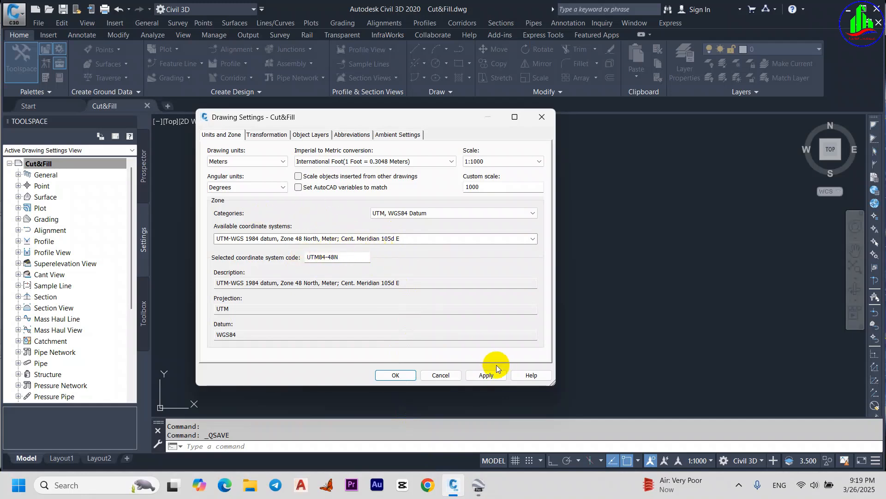
pyautogui.click(473, 490)
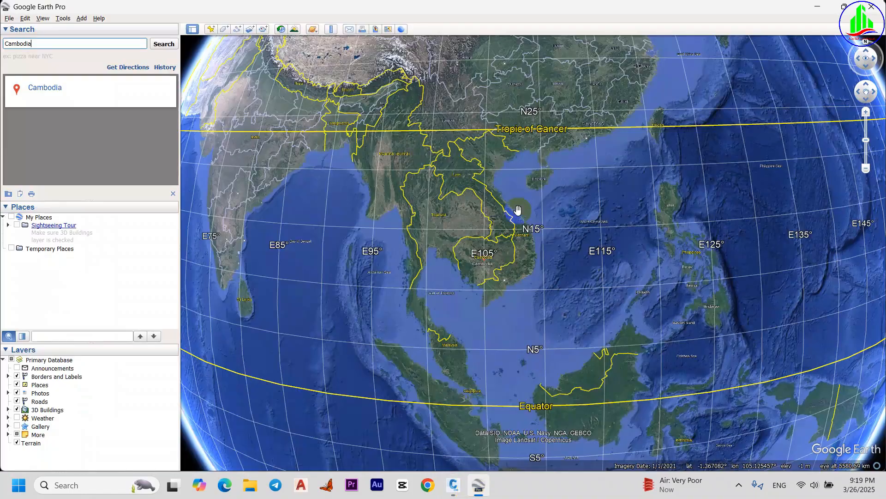
pyautogui.click(877, 9)
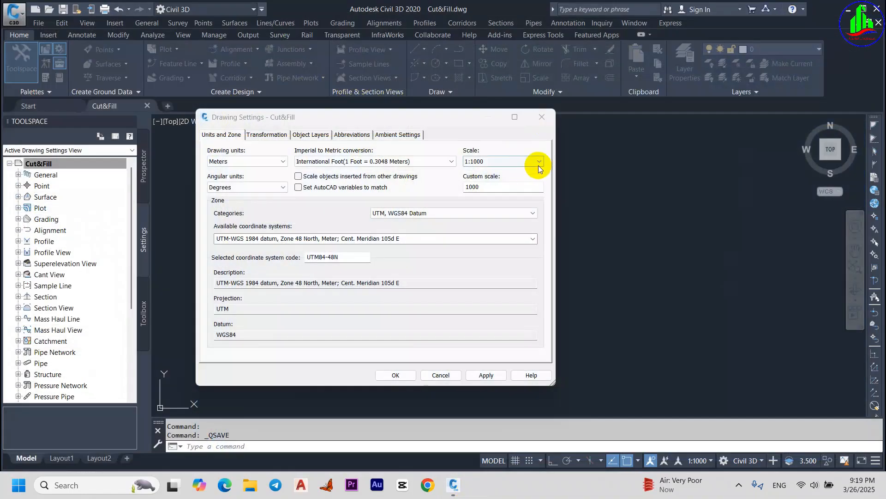
pyautogui.click(486, 378)
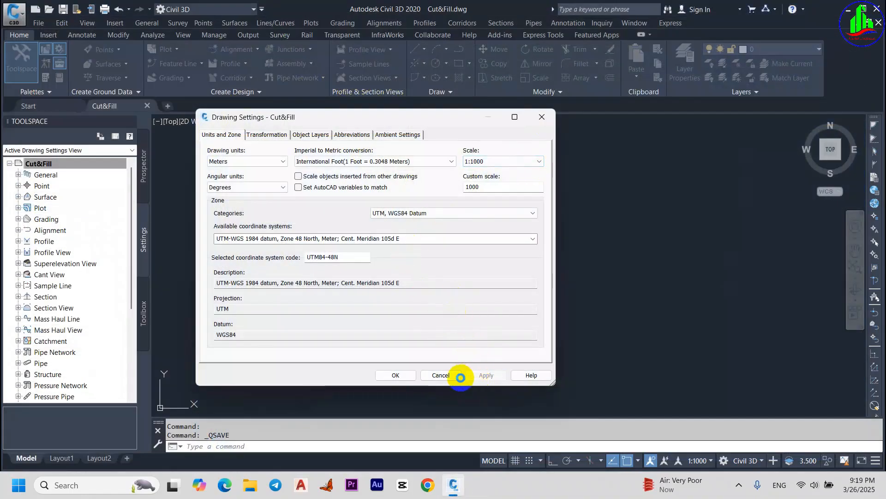
pyautogui.click(394, 375)
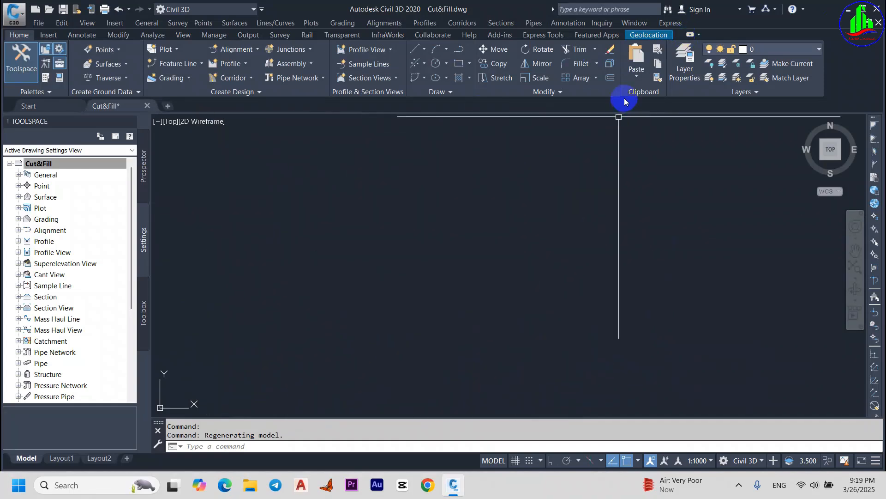
# Look over the online map types offered for the geolocated Cut&Fill drawing
pyautogui.click(649, 35)
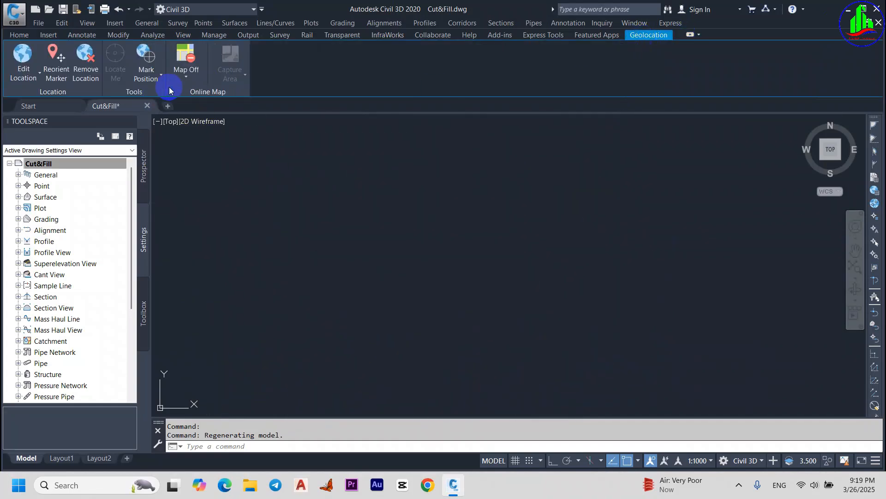
pyautogui.click(184, 76)
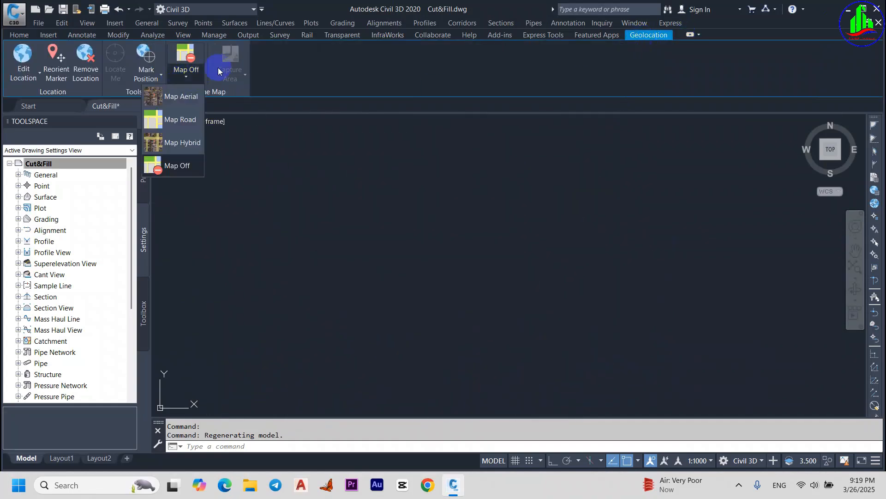
pyautogui.click(231, 188)
pyautogui.click(284, 312)
pyautogui.click(206, 313)
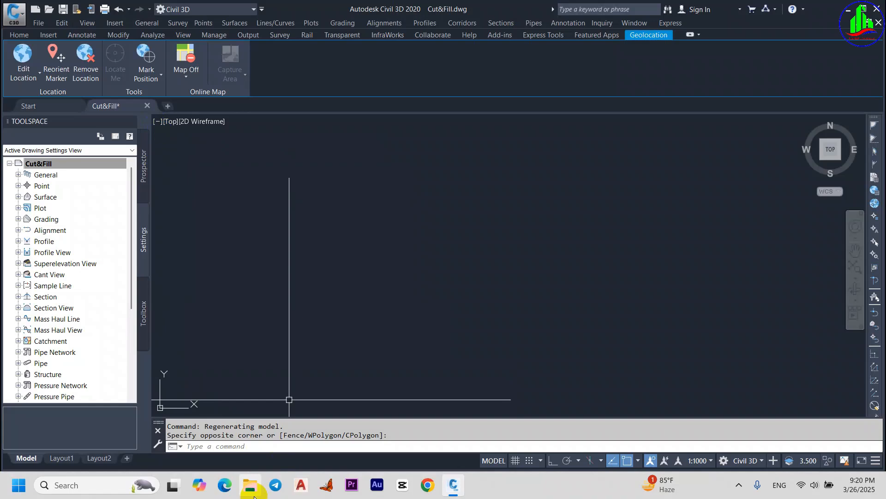
# Open the GA spreadsheet in Excel from the Civil 3D\Volume Calculation folder on the DATA (D:) drive
pyautogui.click(252, 486)
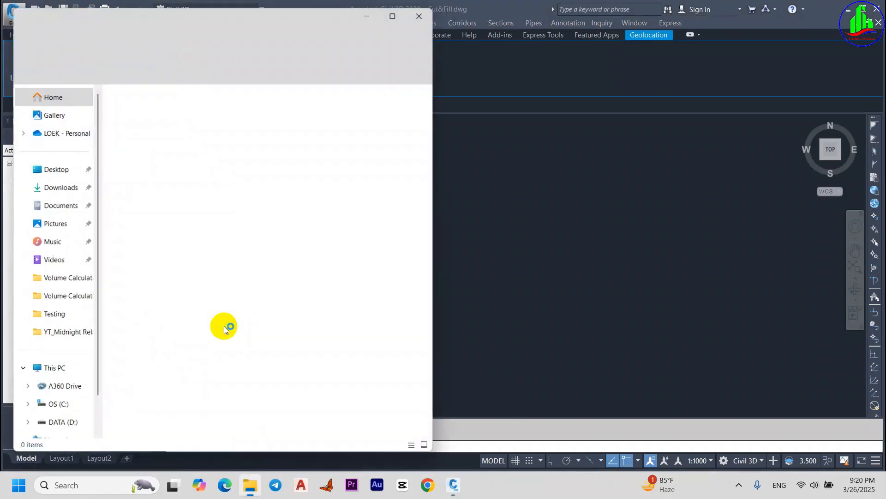
pyautogui.scroll(-1, 60, 367)
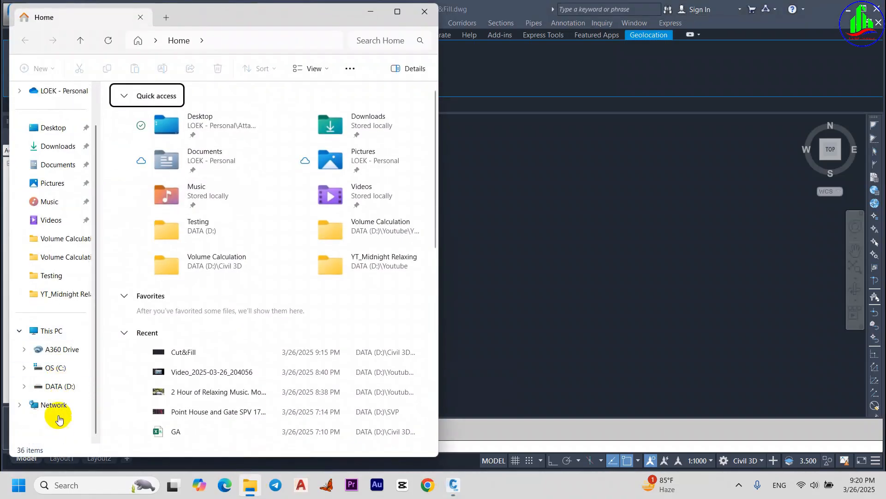
pyautogui.click(57, 386)
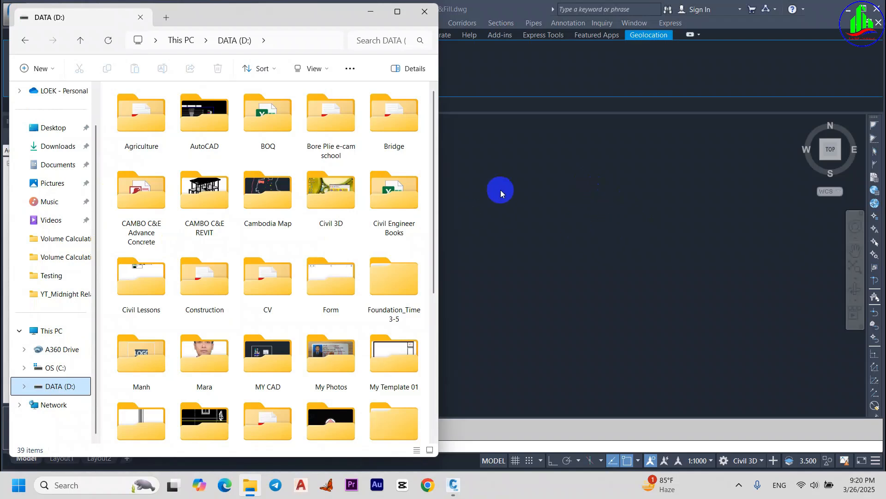
pyautogui.doubleClick(329, 194)
pyautogui.doubleClick(153, 105)
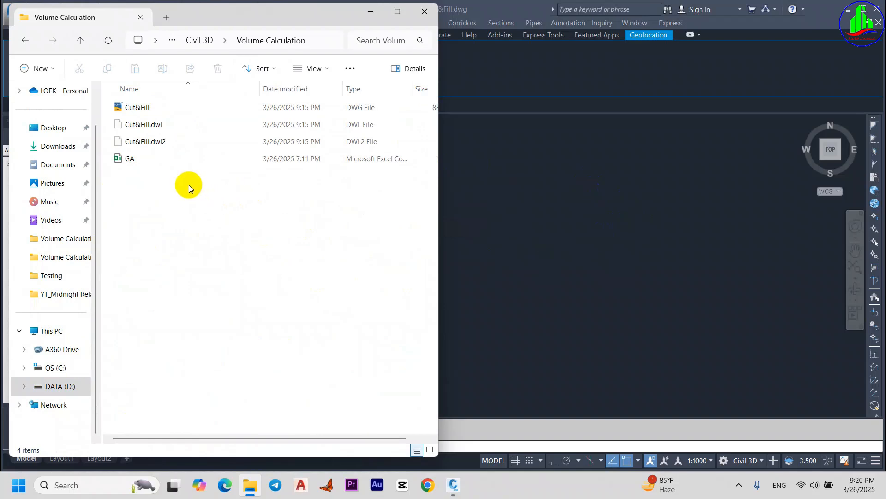
pyautogui.click(127, 164)
pyautogui.doubleClick(132, 161)
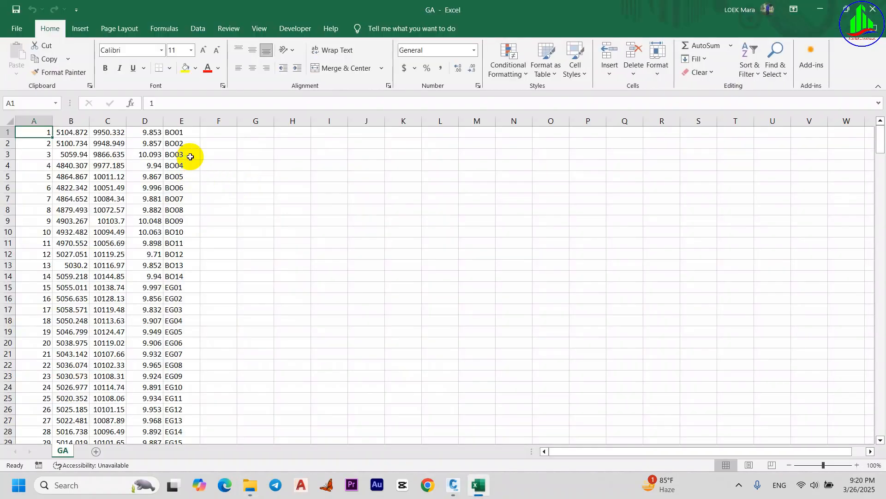
# Examine the GA sheet's survey point data, including the description codes in column E and the point numbers in column A
pyautogui.click(180, 134)
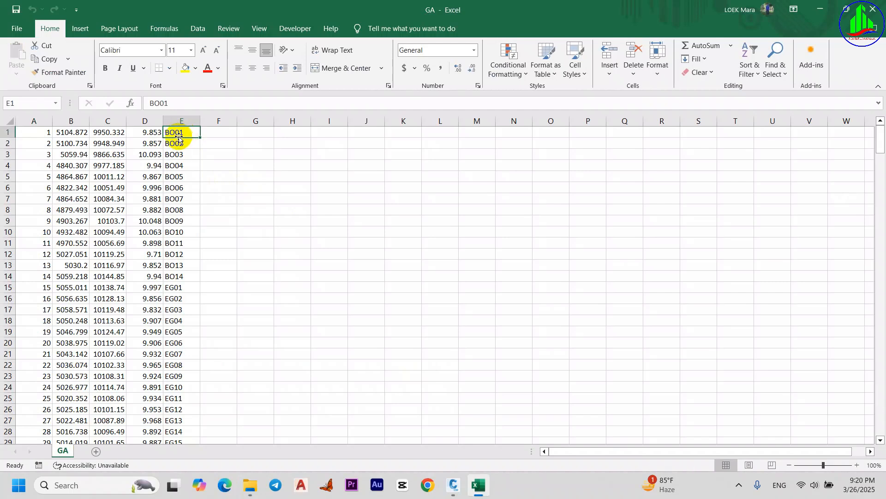
pyautogui.click(240, 196)
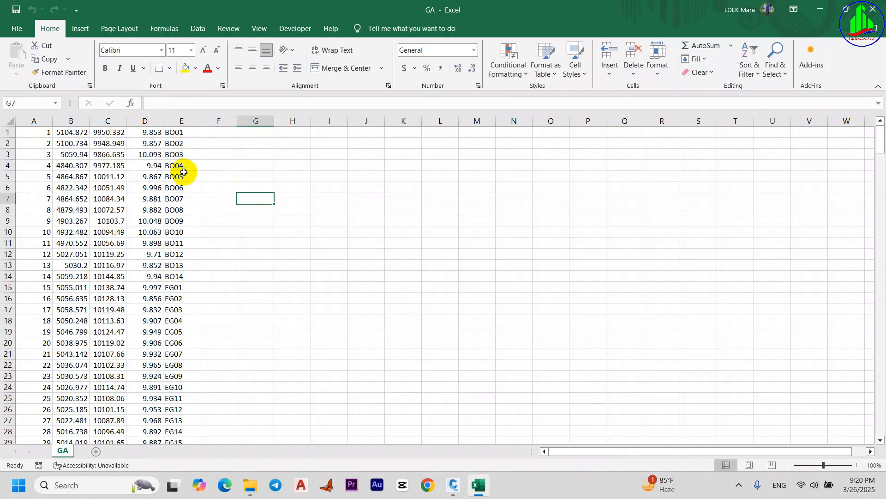
pyautogui.scroll(-3, 172, 251)
pyautogui.scroll(3, 89, 168)
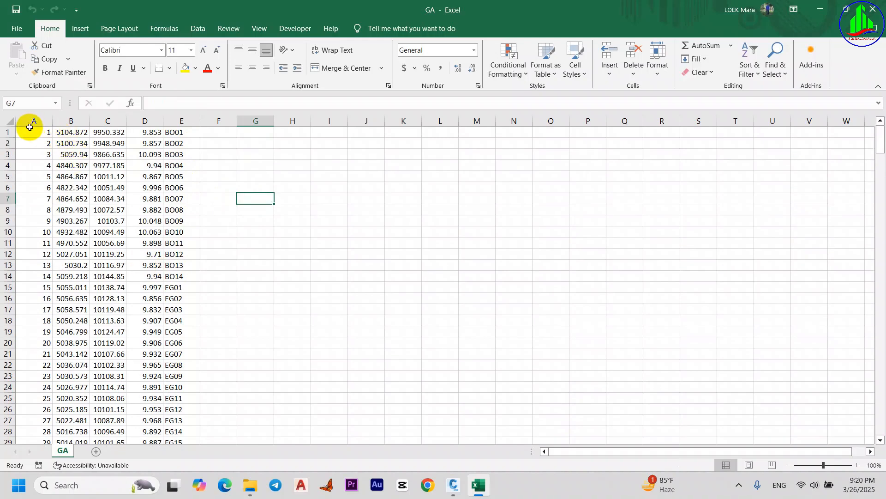
pyautogui.click(30, 135)
pyautogui.hotkey('ctrl', 'shift', 'Down')
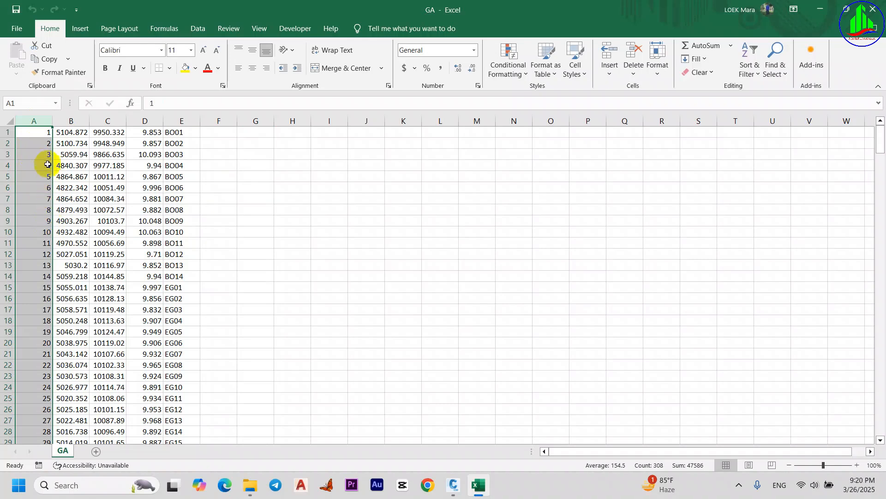
pyautogui.click(39, 142)
pyautogui.click(38, 133)
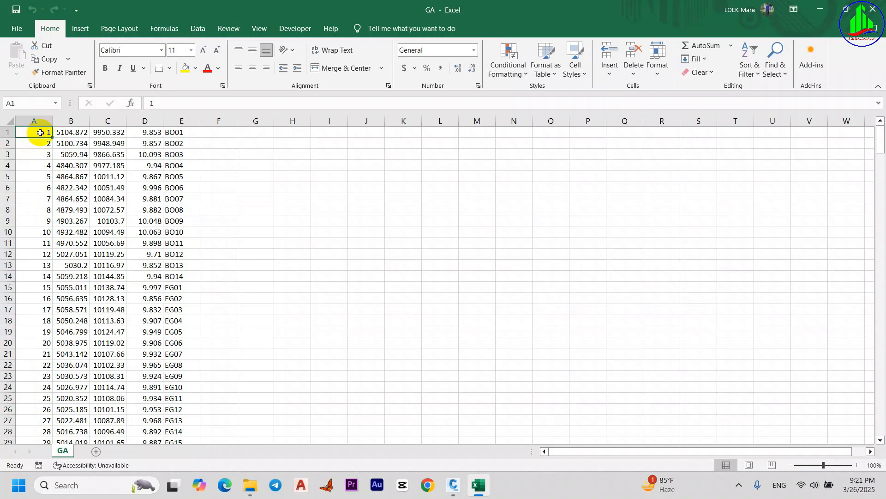
# Examine the coordinate, elevation and description columns B through E of the GA survey data
pyautogui.click(72, 132)
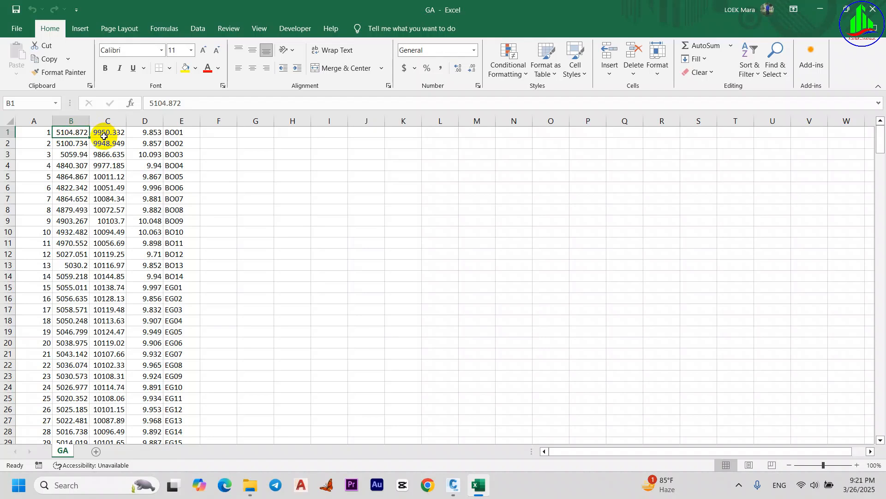
pyautogui.click(145, 133)
pyautogui.hotkey('ctrl', 'shift', 'Down')
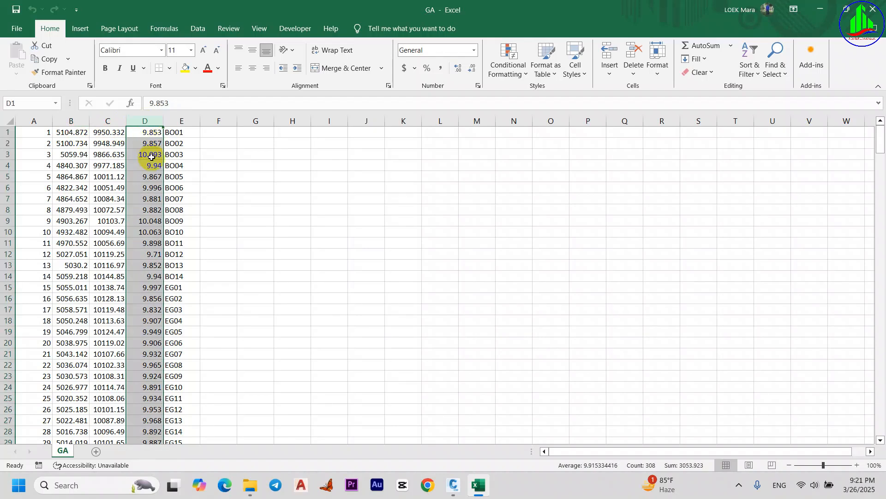
pyautogui.click(145, 143)
pyautogui.click(145, 135)
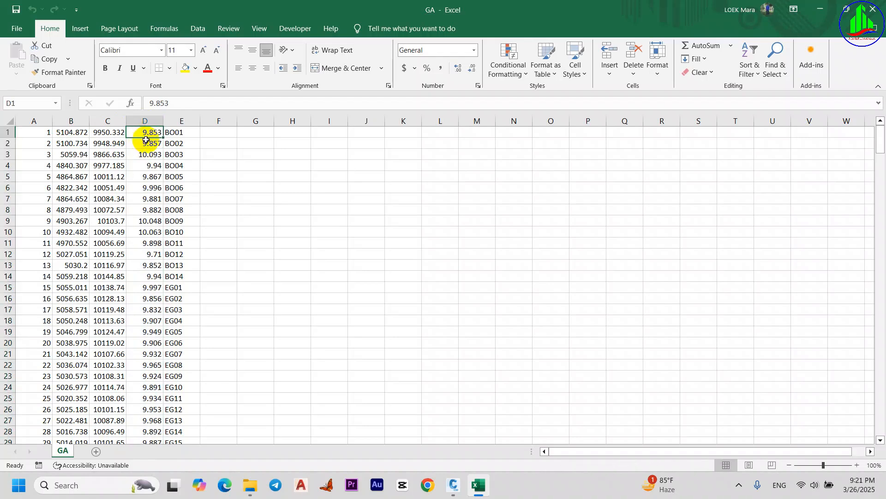
pyautogui.click(178, 123)
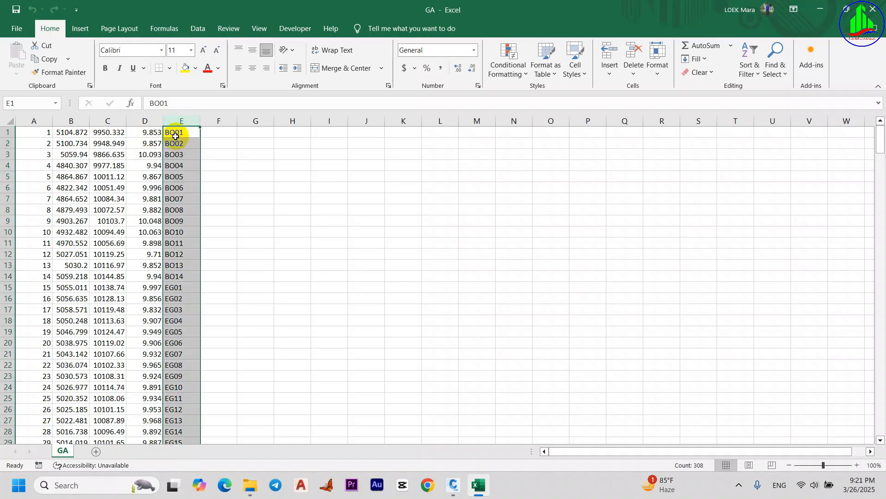
pyautogui.click(178, 135)
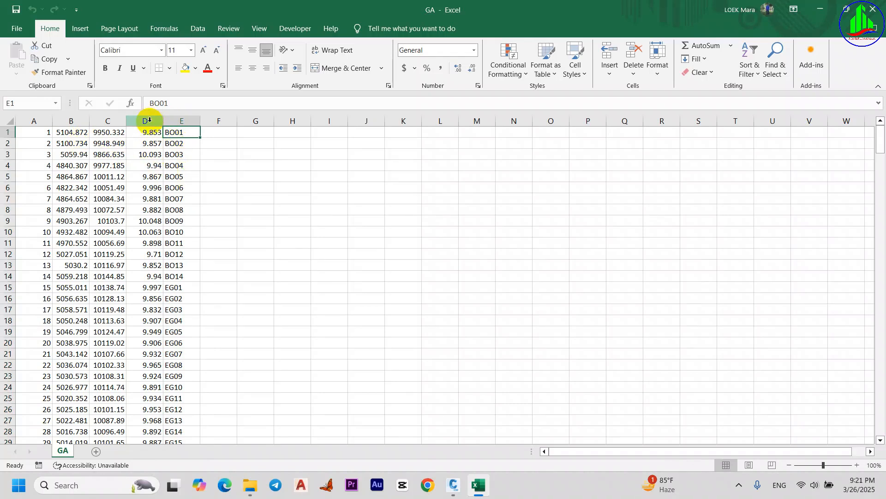
# Change the description code in E1 to BO and fill it down through E14
pyautogui.doubleClick(193, 133)
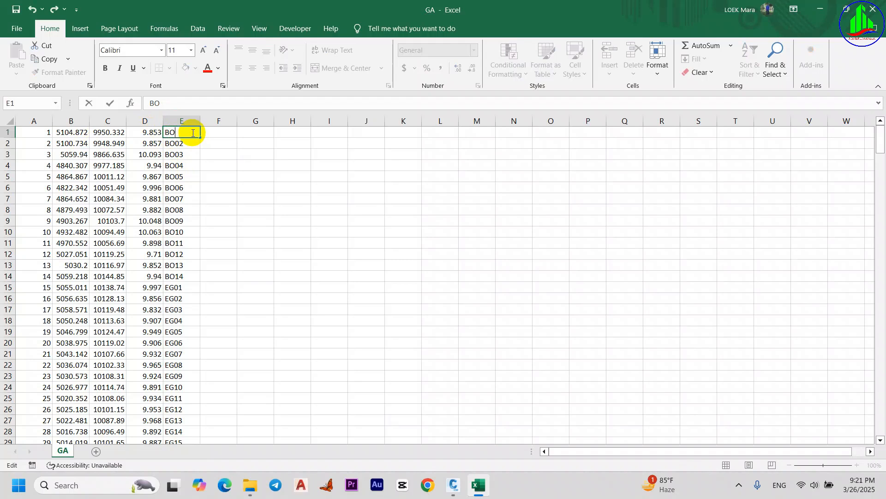
pyautogui.press('Return')
pyautogui.click(192, 133)
pyautogui.moveTo(201, 141); pyautogui.dragTo(206, 277)
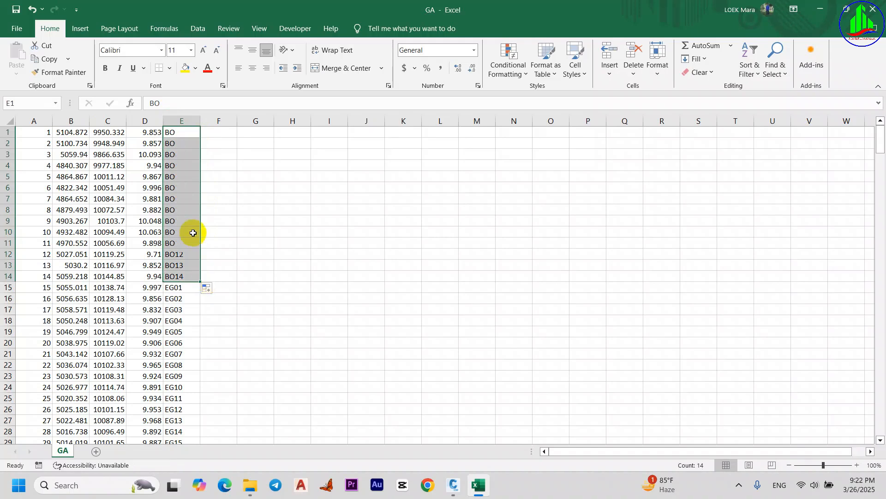
# Change the description code in E15 to EG and fill it down to the last point row
pyautogui.click(188, 289)
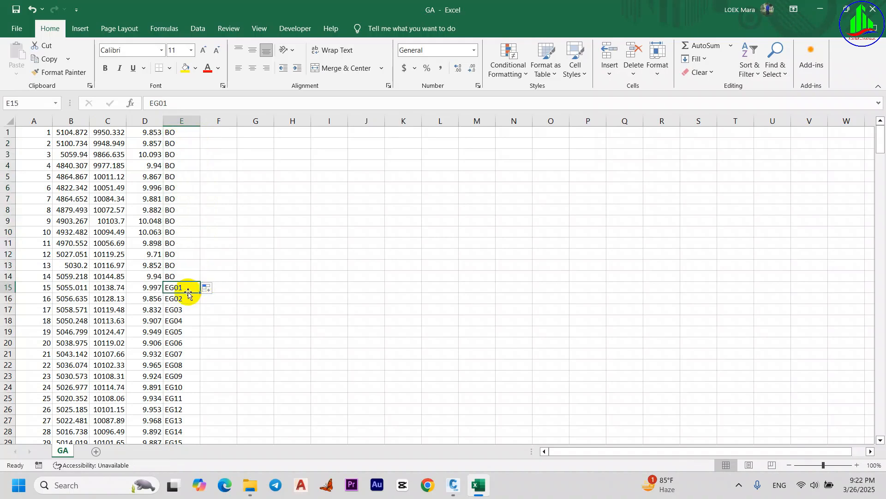
pyautogui.doubleClick(187, 290)
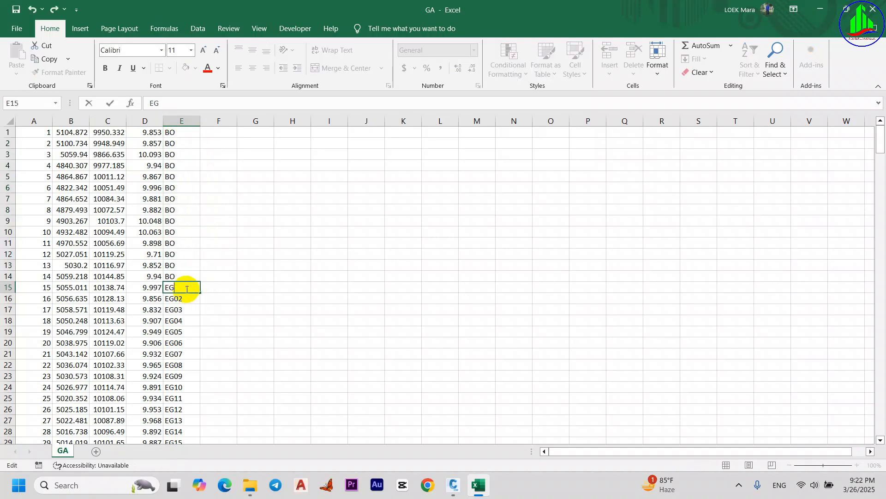
pyautogui.click(255, 276)
pyautogui.click(187, 289)
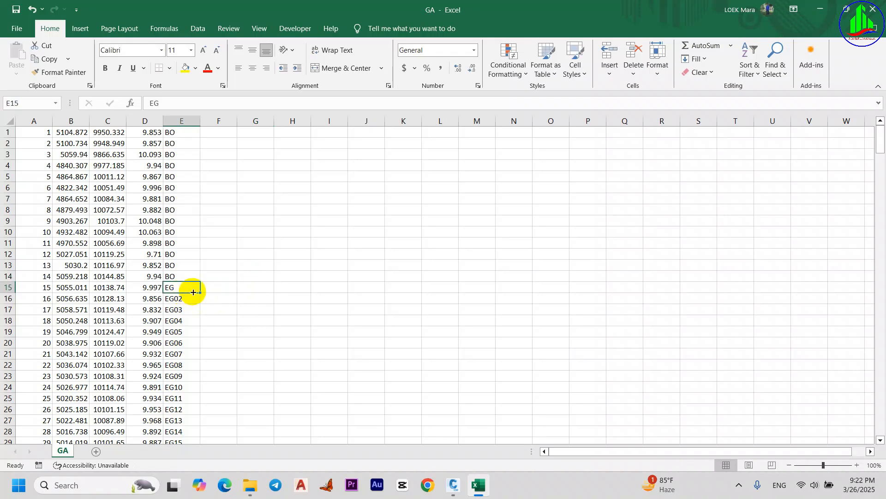
pyautogui.doubleClick(200, 294)
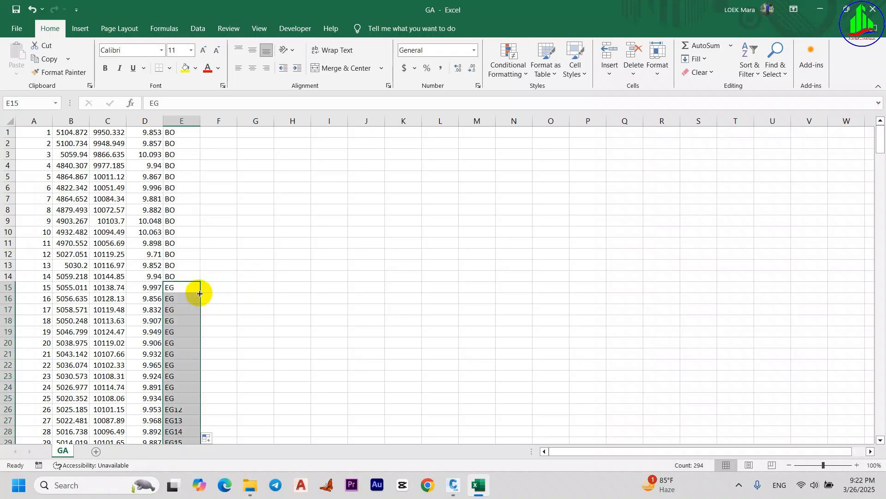
pyautogui.click(271, 307)
pyautogui.scroll(-20, 271, 307)
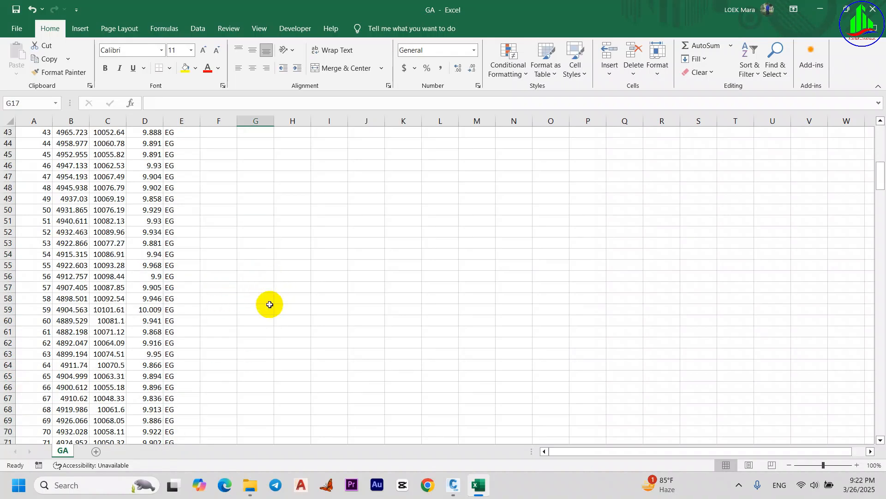
pyautogui.scroll(-20, 251, 320)
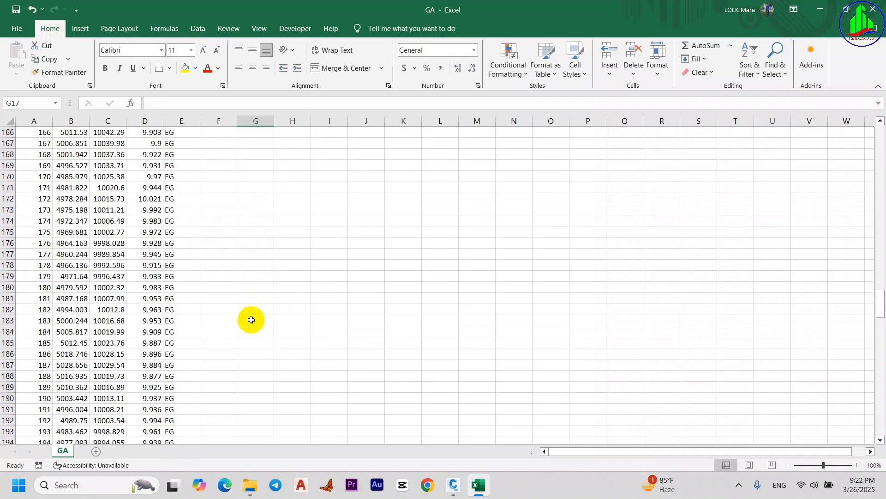
# Save the GA file and check the available Save As file types, leaving it as CSV (Comma delimited)
pyautogui.click(16, 9)
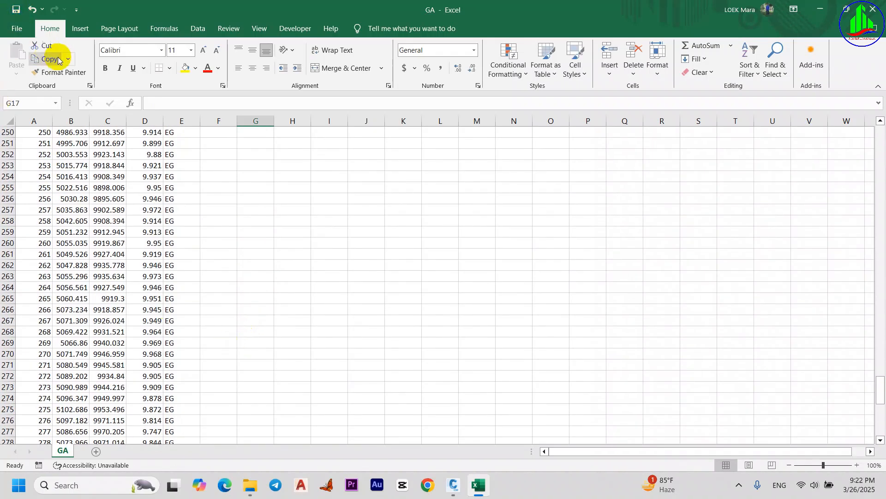
pyautogui.press('F12')
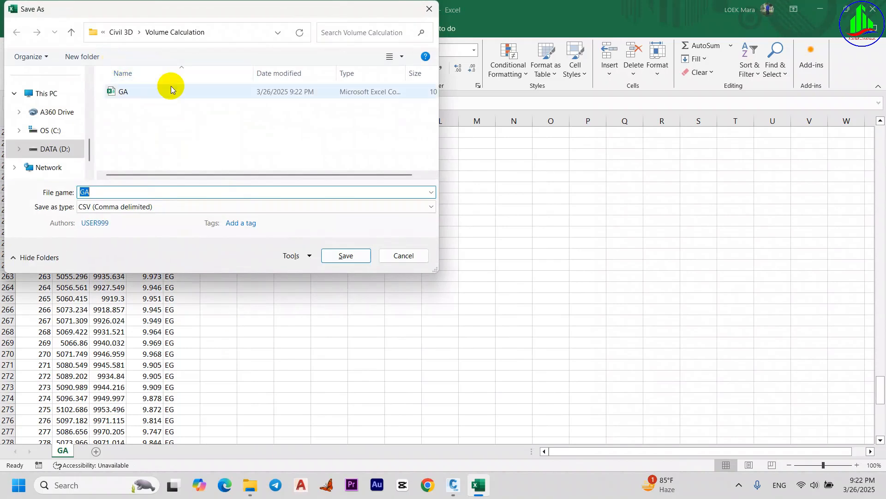
pyautogui.click(84, 208)
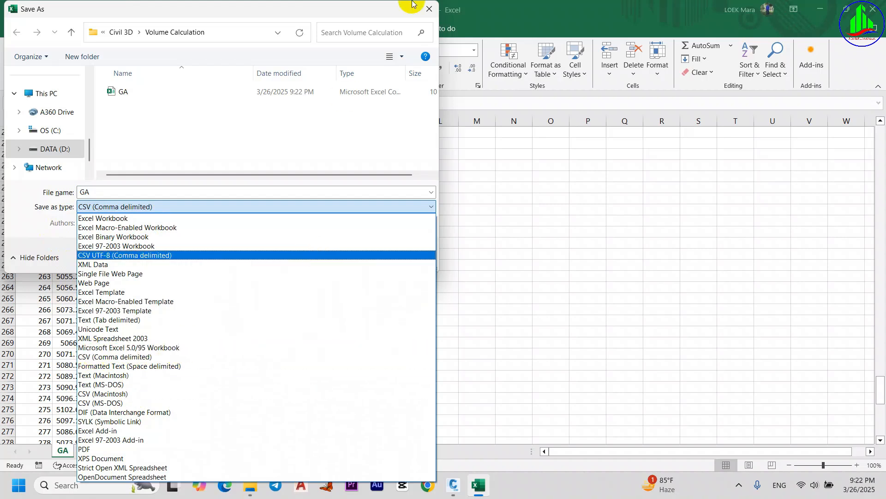
pyautogui.click(426, 10)
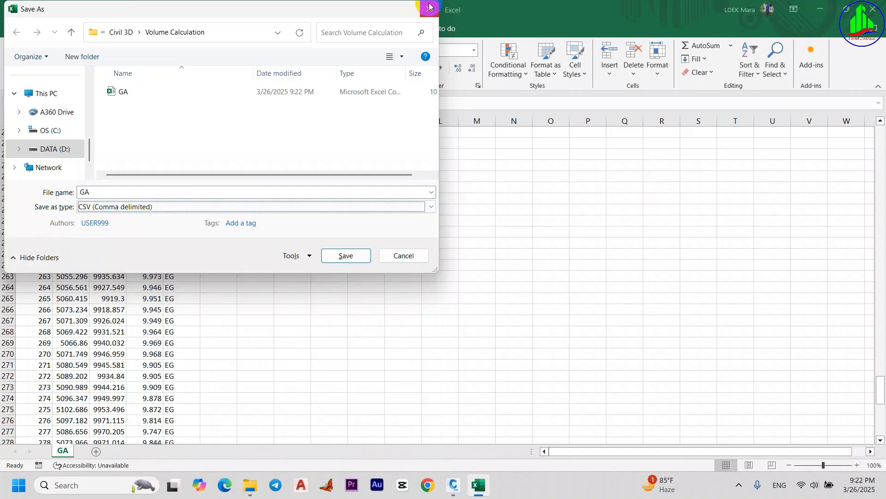
pyautogui.click(429, 8)
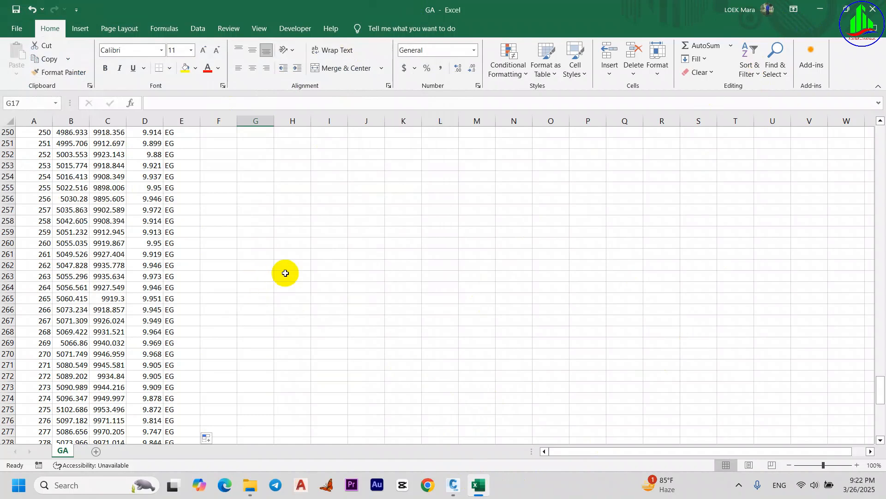
# Switch to Civil 3D and try to load the GA file from the Volume Calculation folder for point import
pyautogui.click(452, 488)
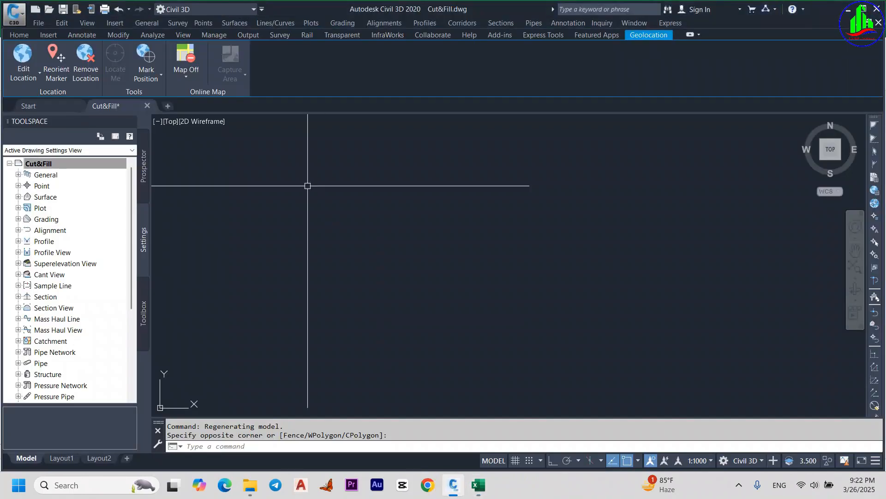
pyautogui.click(46, 35)
pyautogui.click(59, 78)
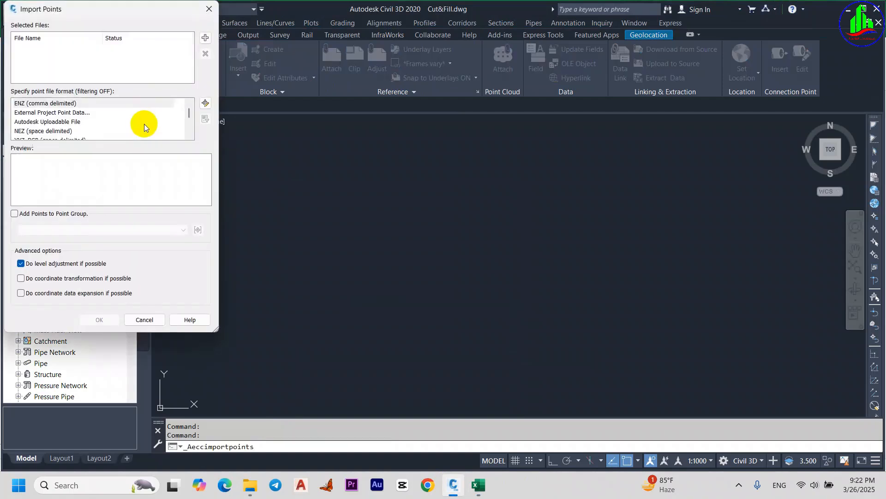
pyautogui.click(205, 38)
pyautogui.click(379, 97)
pyautogui.click(640, 305)
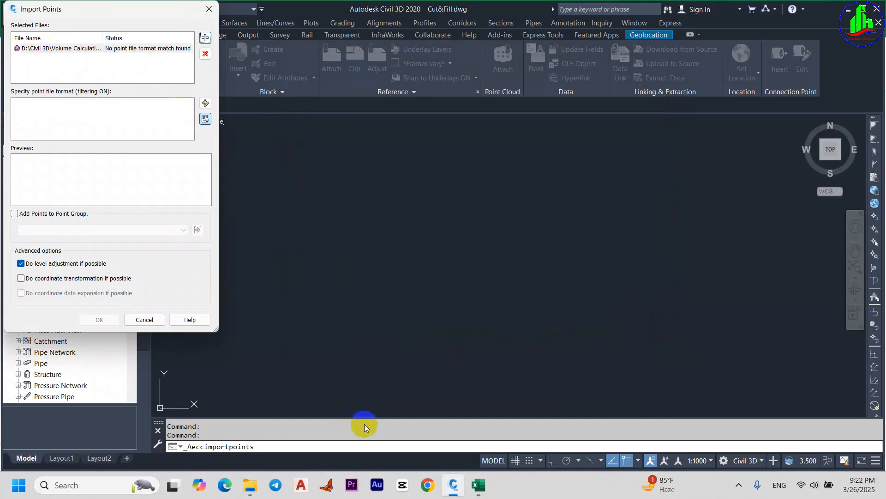
pyautogui.click(207, 10)
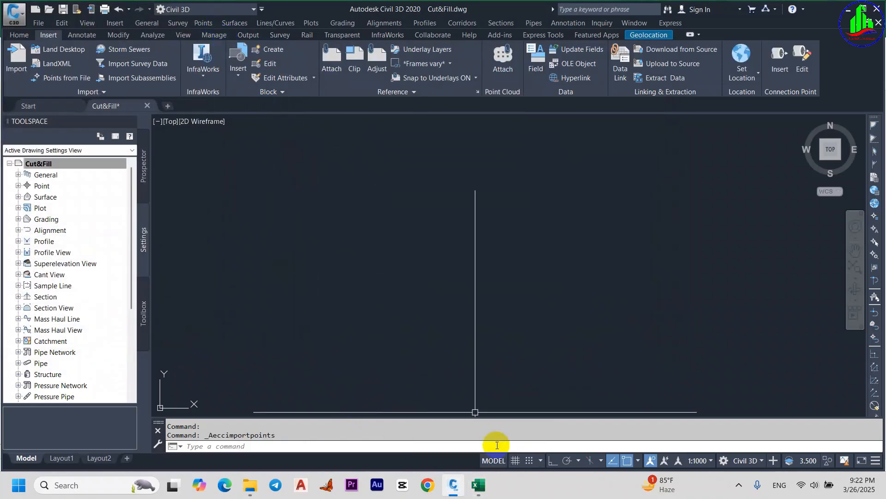
# Close the GA file in Excel and add it as the source file for importing points in Civil 3D
pyautogui.click(478, 484)
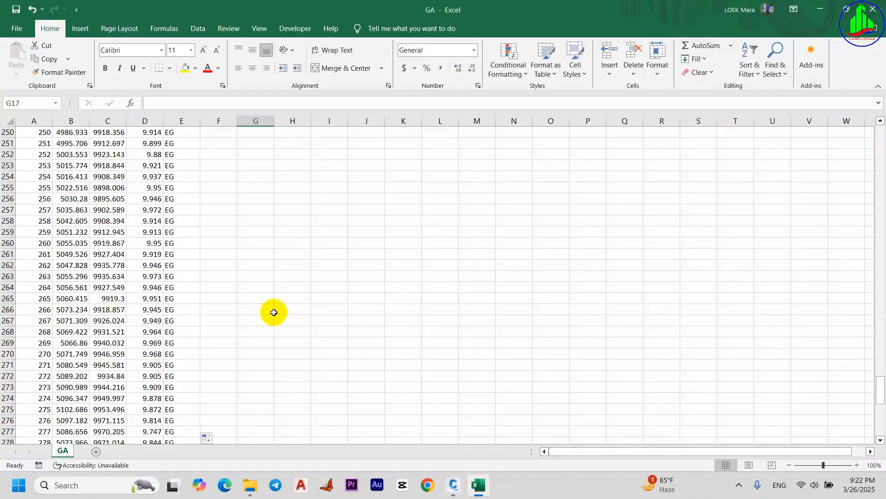
pyautogui.click(877, 6)
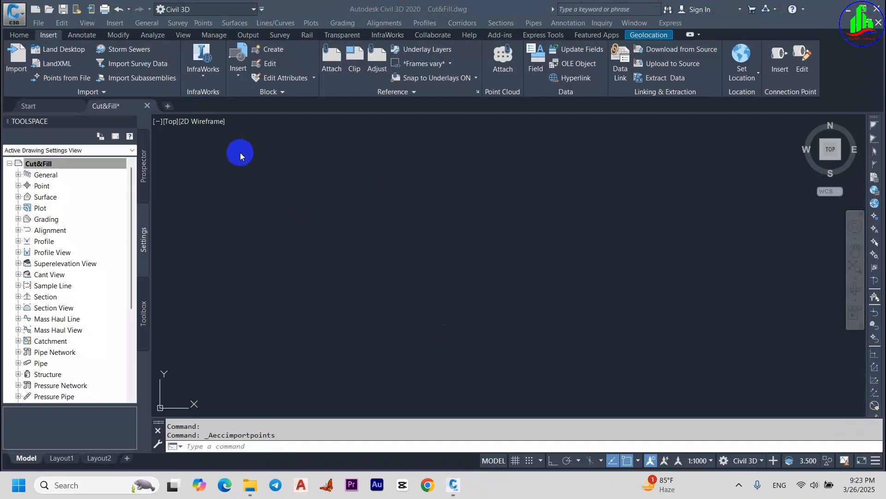
pyautogui.click(50, 39)
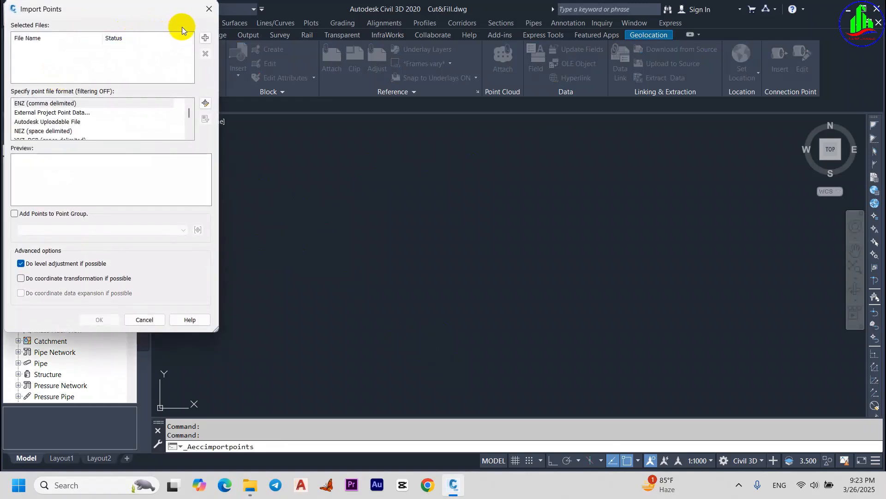
pyautogui.click(208, 40)
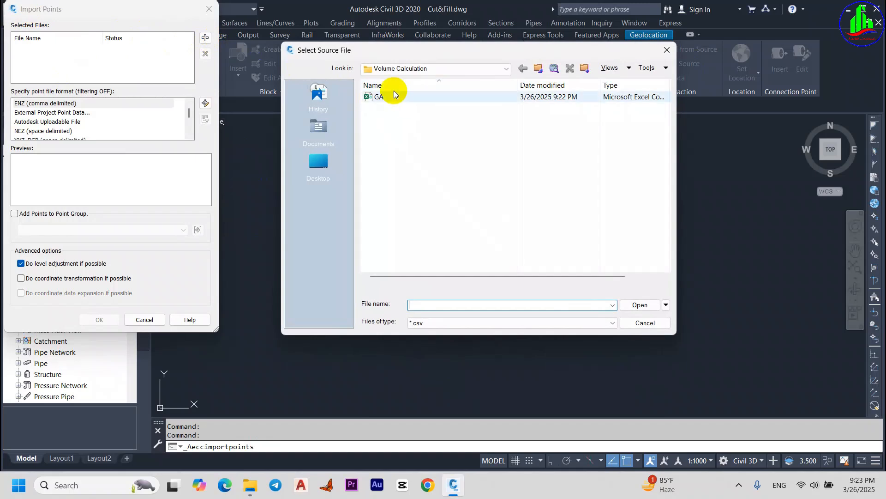
pyautogui.click(390, 99)
pyautogui.click(390, 97)
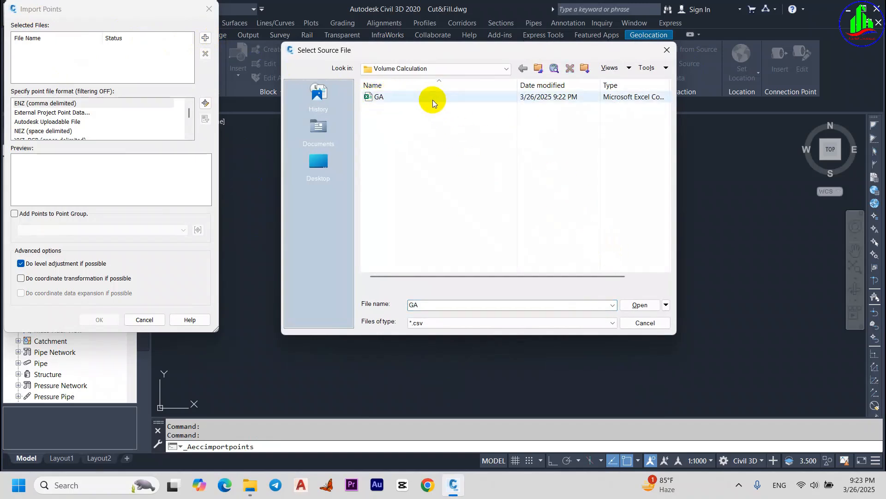
pyautogui.click(637, 305)
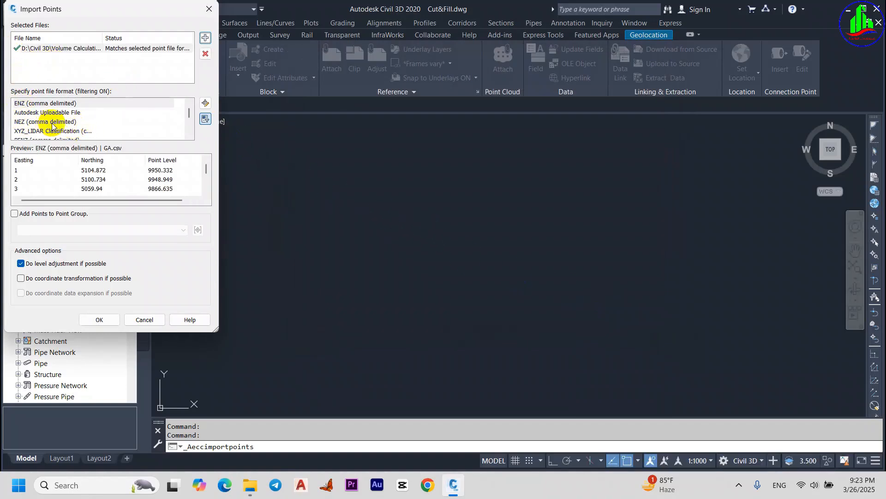
# Set the point file format for GA.csv to PENZD (comma delimited)
pyautogui.scroll(-1, 51, 123)
pyautogui.click(34, 123)
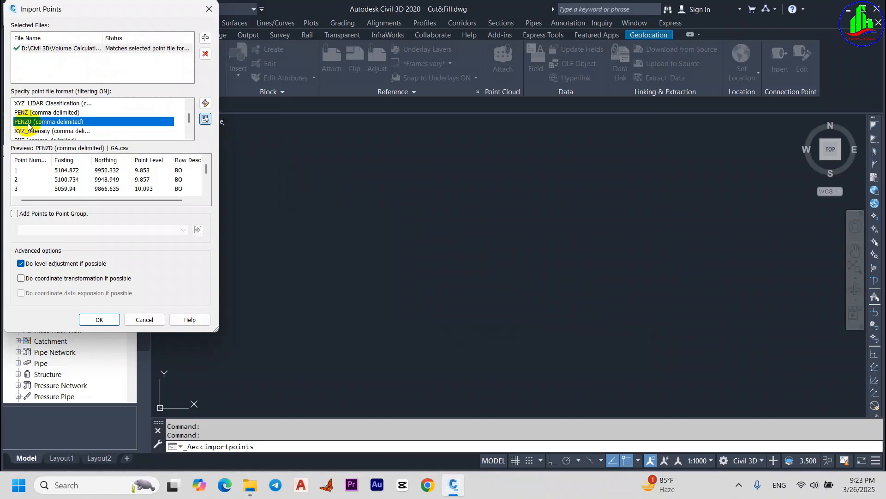
pyautogui.scroll(-2, 43, 131)
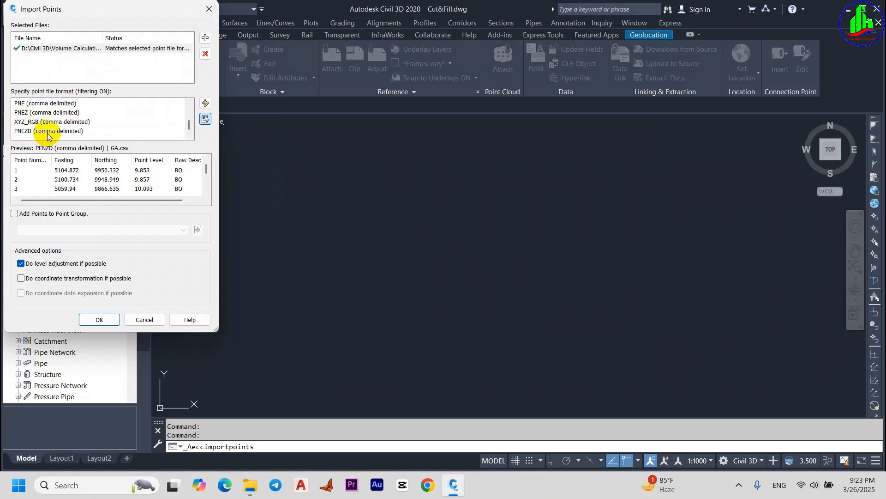
pyautogui.scroll(2, 51, 132)
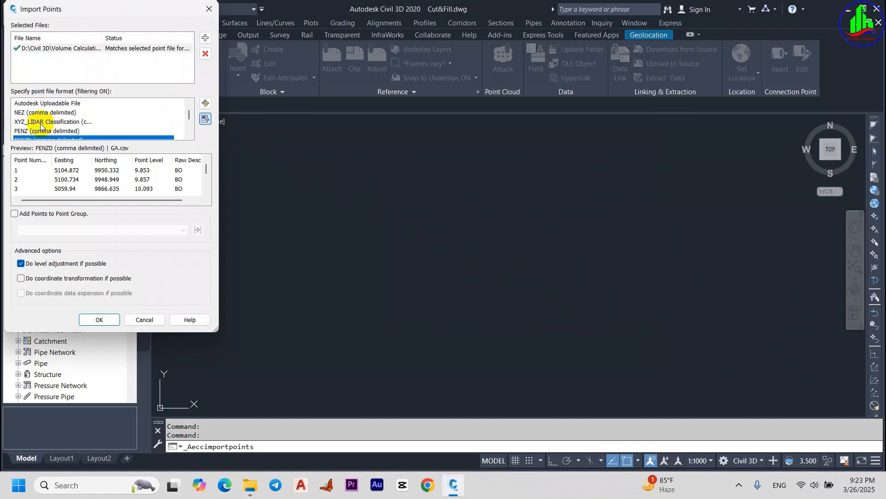
pyautogui.scroll(1, 39, 124)
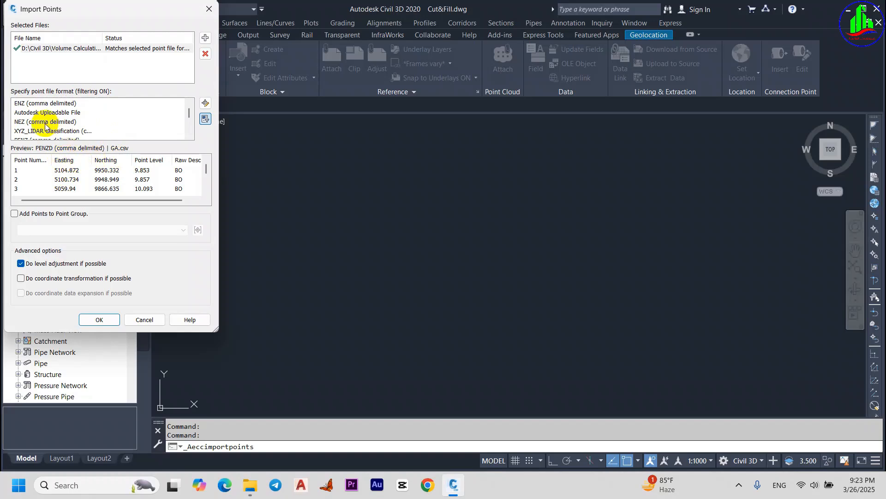
pyautogui.scroll(-3, 45, 125)
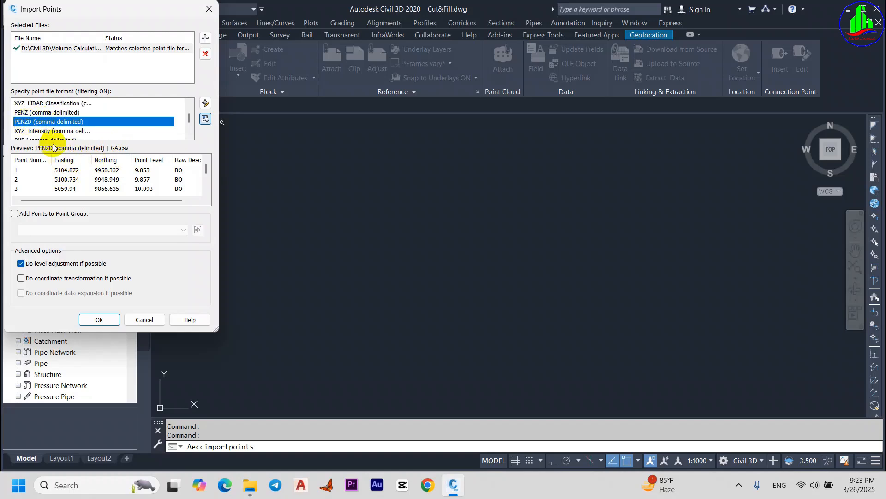
# Assign the imported points to a new point group named All and run the import of GA.csv
pyautogui.click(16, 215)
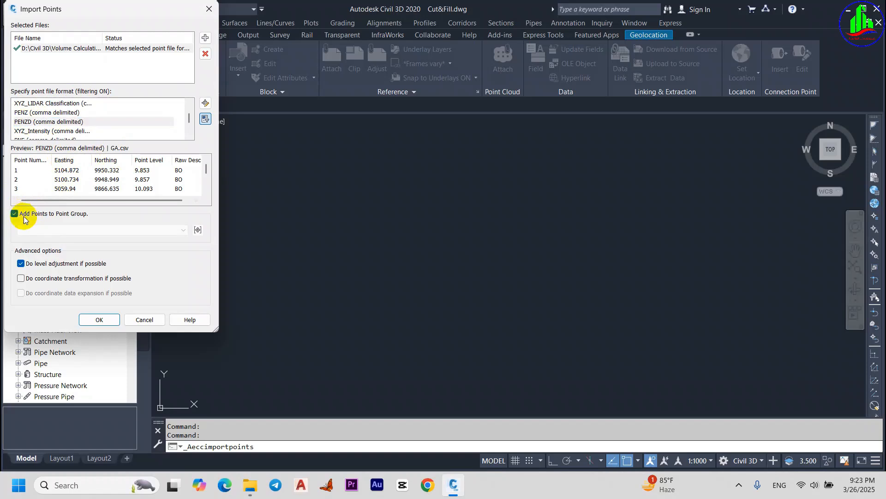
pyautogui.click(201, 232)
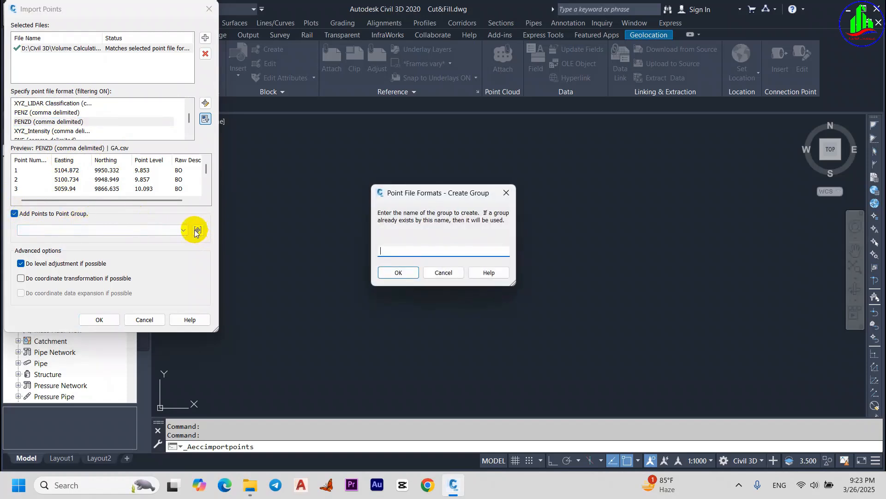
pyautogui.write('All')
pyautogui.click(388, 252)
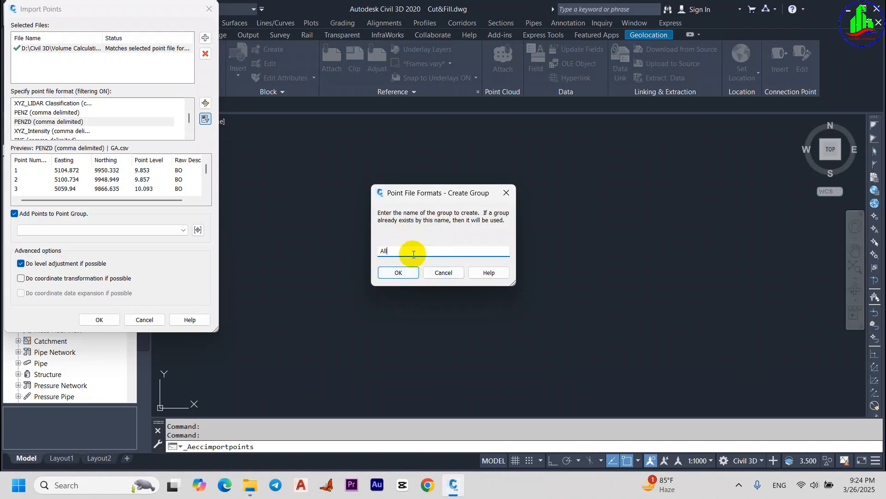
pyautogui.click(395, 273)
pyautogui.click(103, 320)
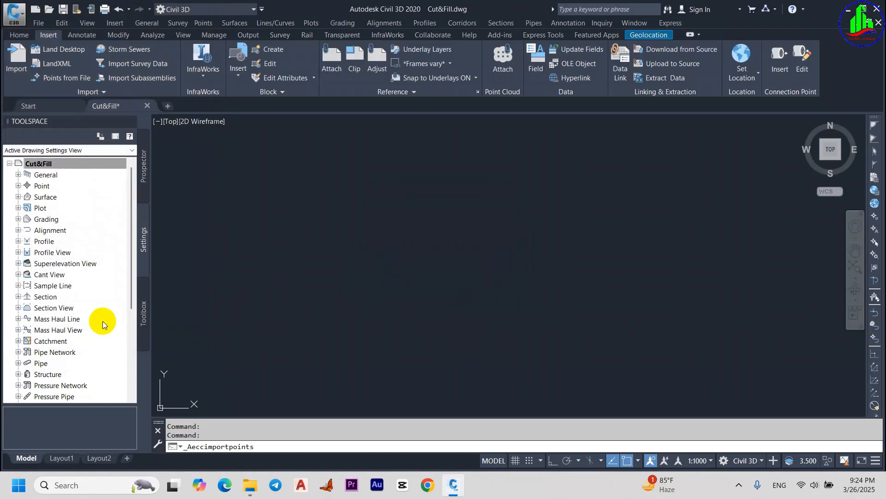
# Zoom to the drawing extents to bring all the imported survey points into view
pyautogui.scroll(3, 300, 160)
pyautogui.scroll(-4, 338, 196)
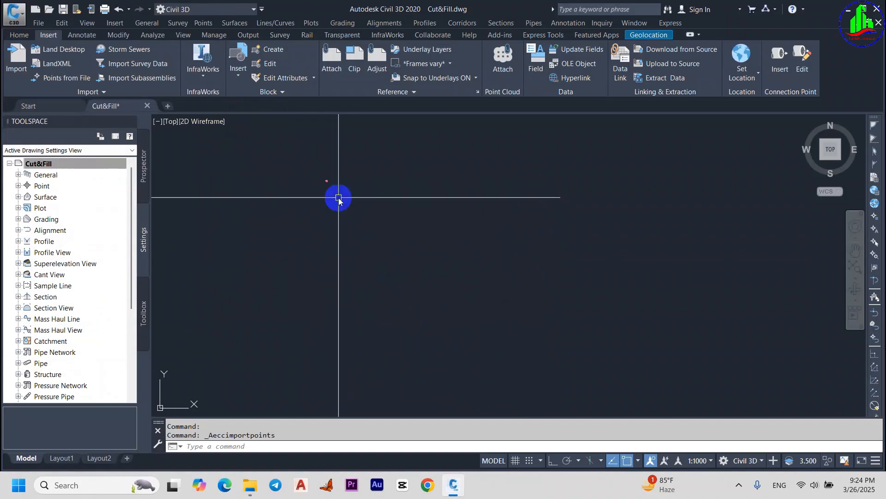
pyautogui.press('Return')
pyautogui.write('e')
pyautogui.press('Return')
pyautogui.scroll(5, 340, 194)
pyautogui.scroll(-7, 337, 223)
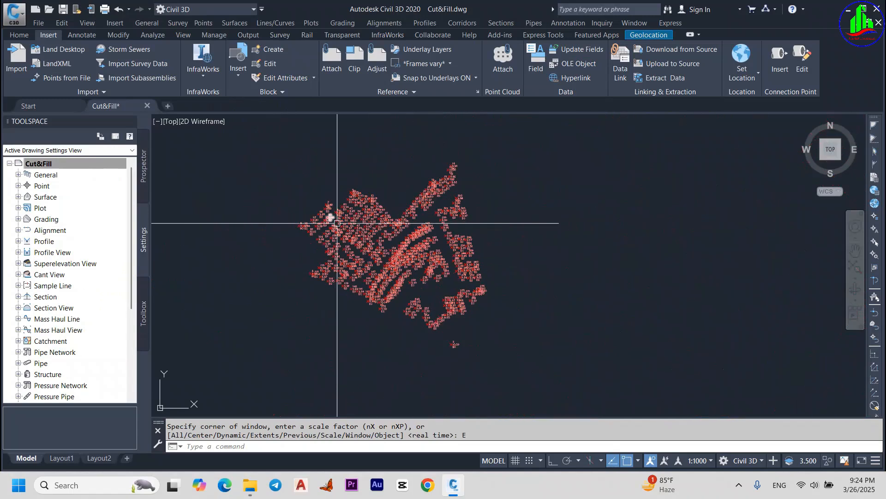
# Examine the imported survey points up close and as a whole, checking their number, level and description labels
pyautogui.scroll(6, 445, 224)
pyautogui.scroll(-3, 451, 225)
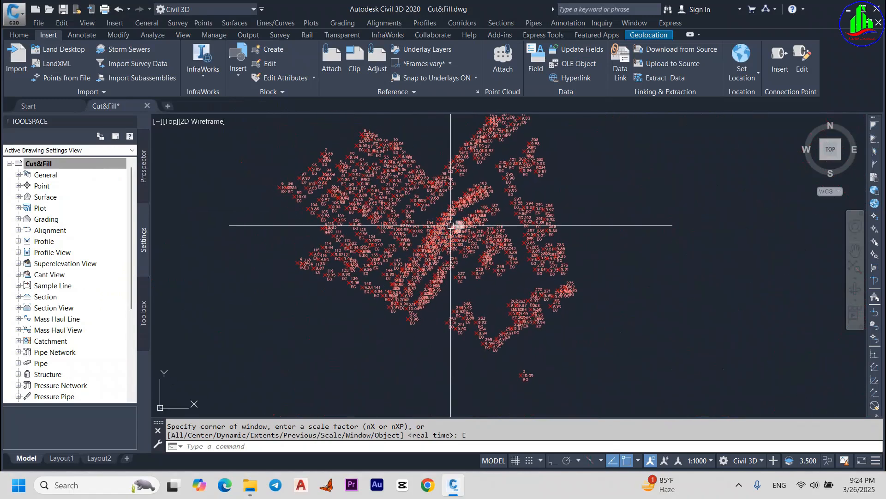
pyautogui.moveTo(451, 226); pyautogui.dragTo(460, 242, button='middle')
pyautogui.scroll(2, 455, 244)
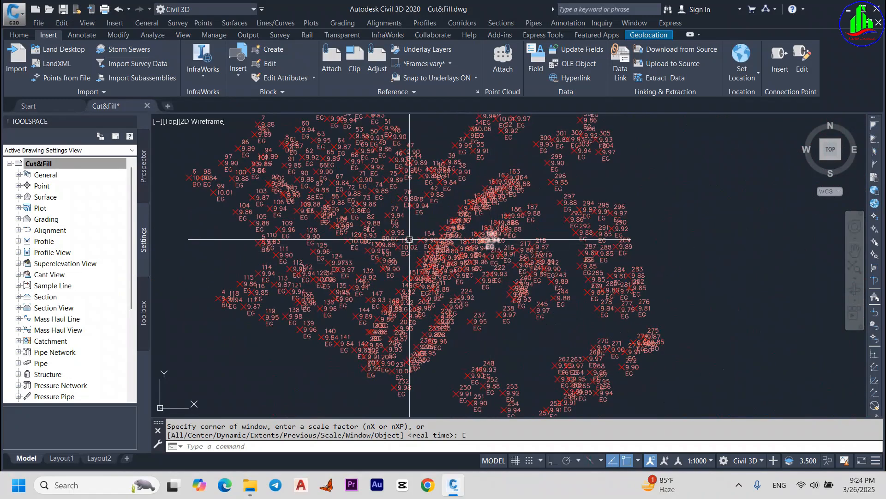
pyautogui.scroll(-2, 410, 240)
pyautogui.moveTo(431, 201)
pyautogui.mouseDown(button='middle')
pyautogui.moveTo(442, 231)
pyautogui.moveTo(440, 185)
pyautogui.mouseUp(button='middle')
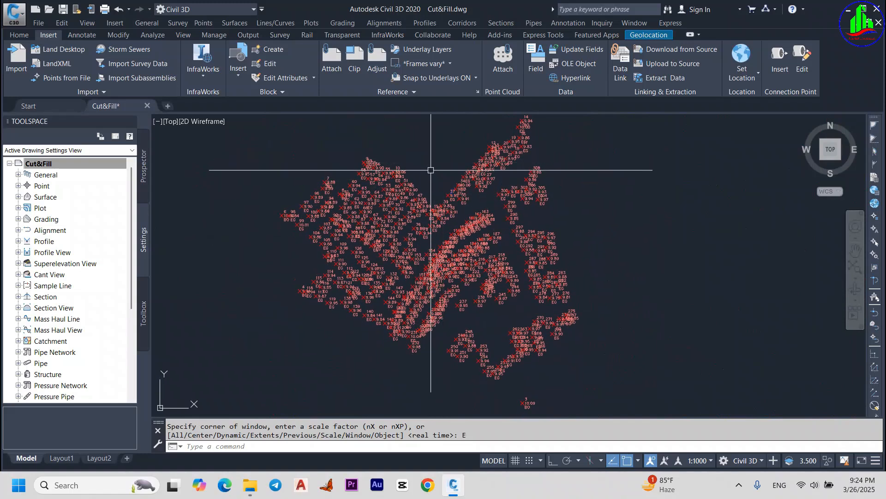
pyautogui.scroll(-2, 431, 185)
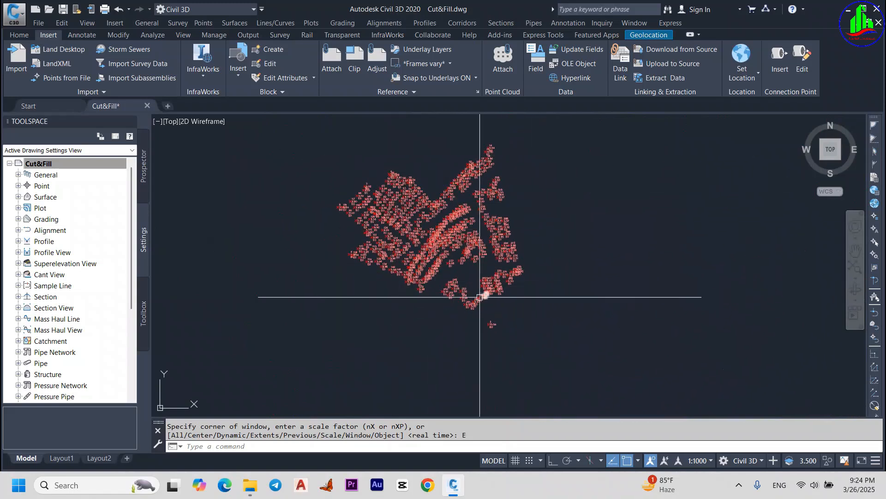
pyautogui.scroll(8, 393, 202)
pyautogui.scroll(4, 393, 202)
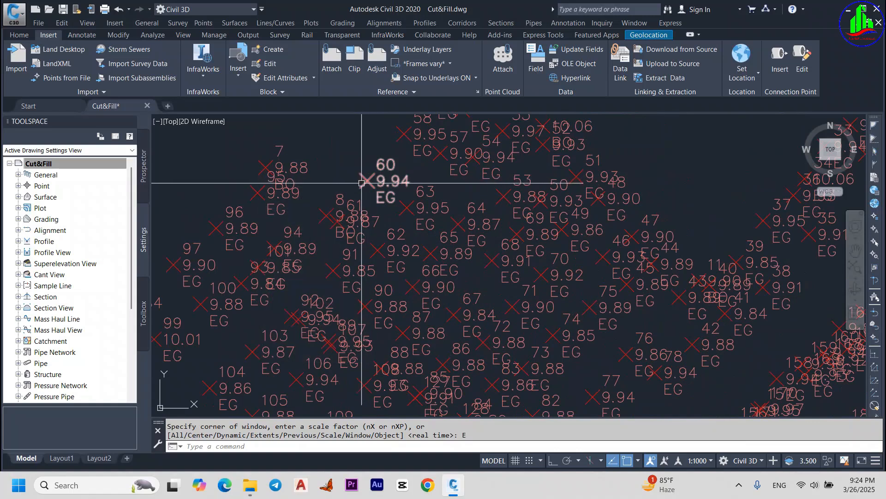
pyautogui.scroll(-5, 422, 169)
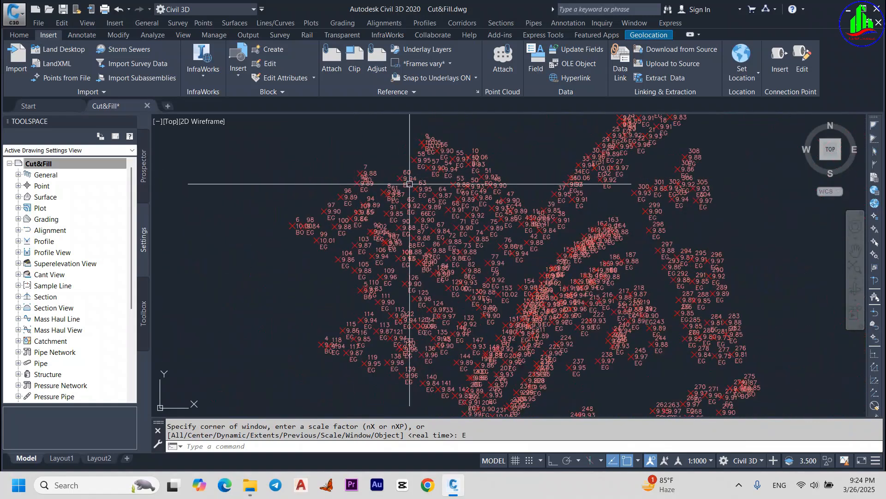
pyautogui.scroll(-3, 462, 202)
pyautogui.scroll(-2, 462, 202)
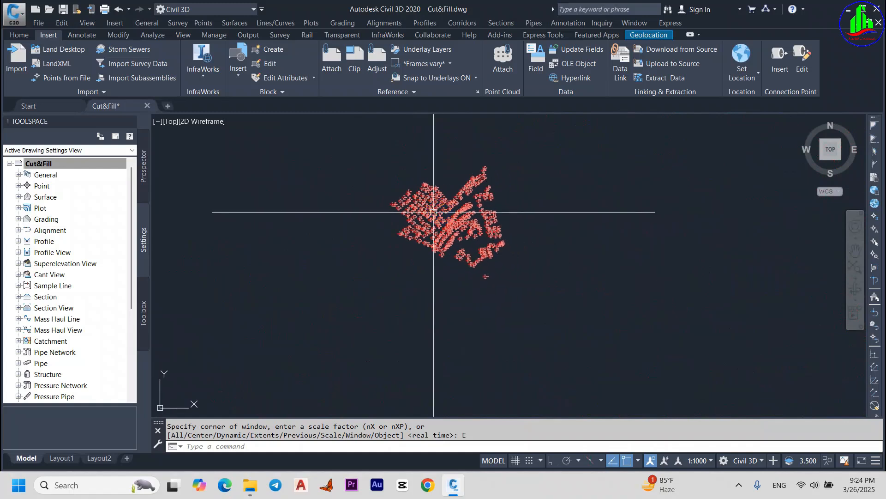